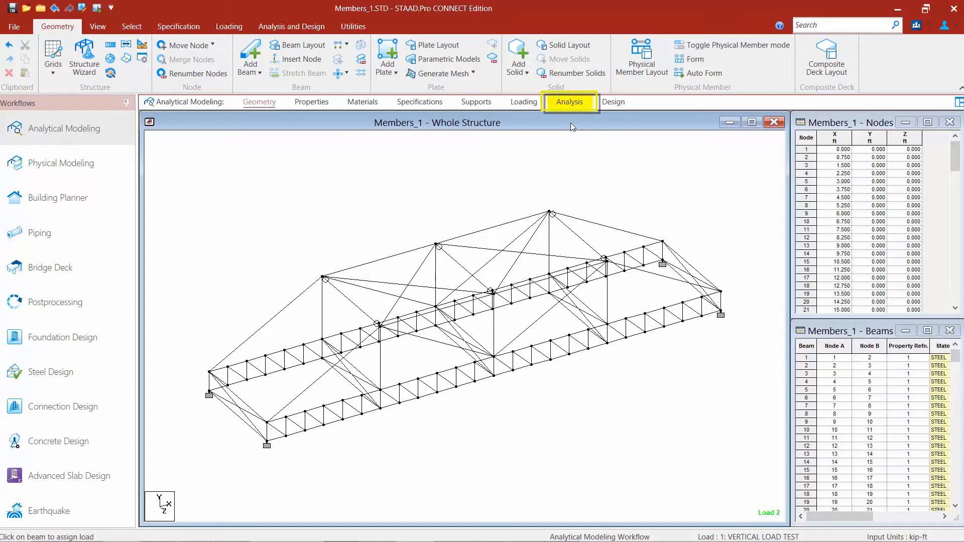
Add a Perform Analysis command with the No Print option to the model's analysis commands.
left_click(577, 104)
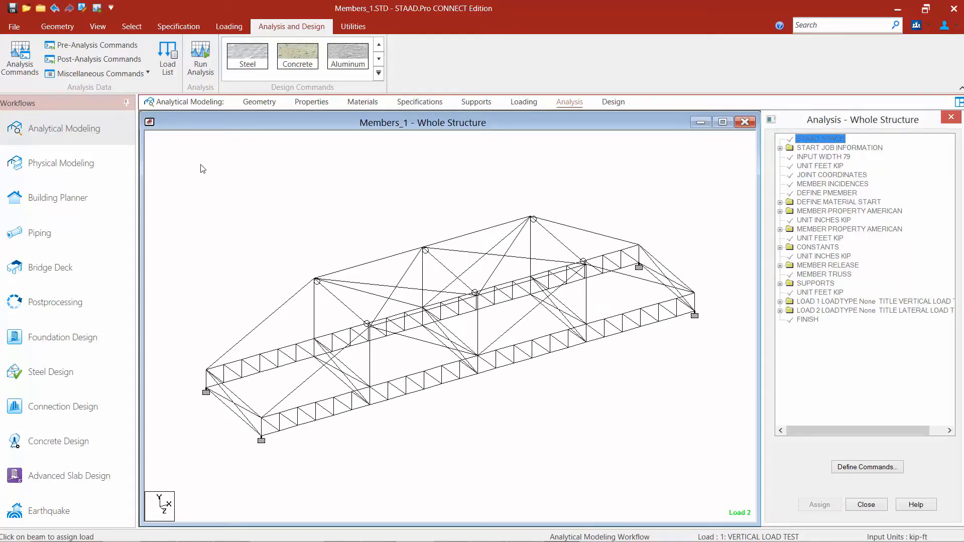
left_click(23, 71)
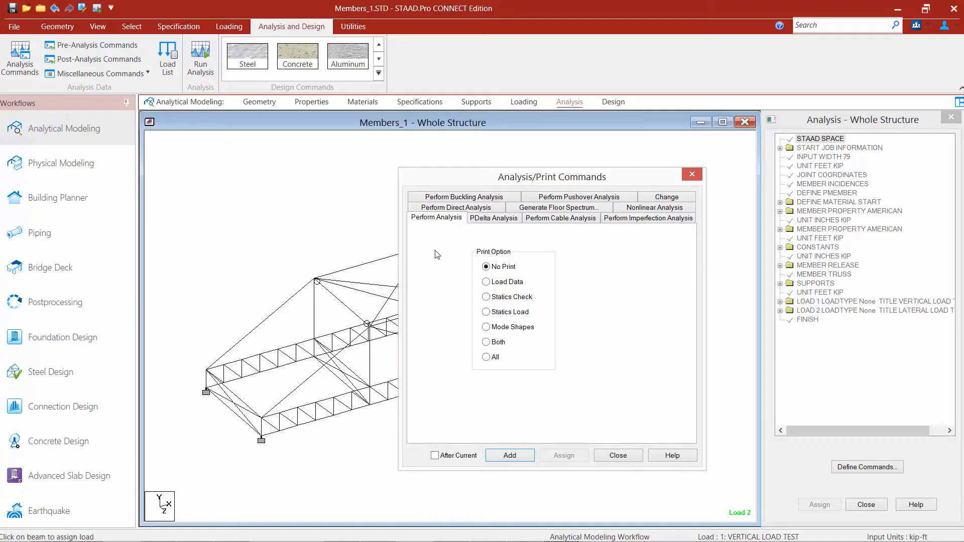
left_click(488, 221)
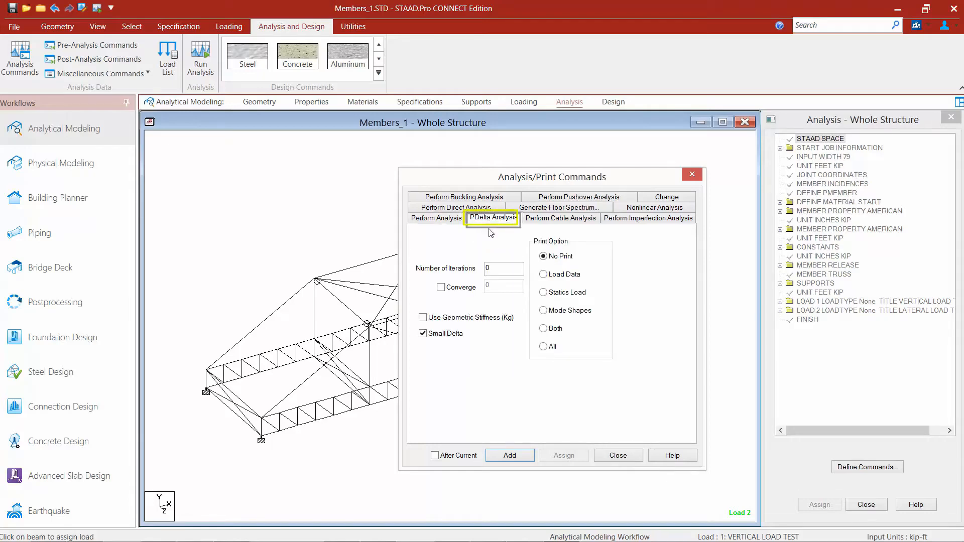
left_click(548, 220)
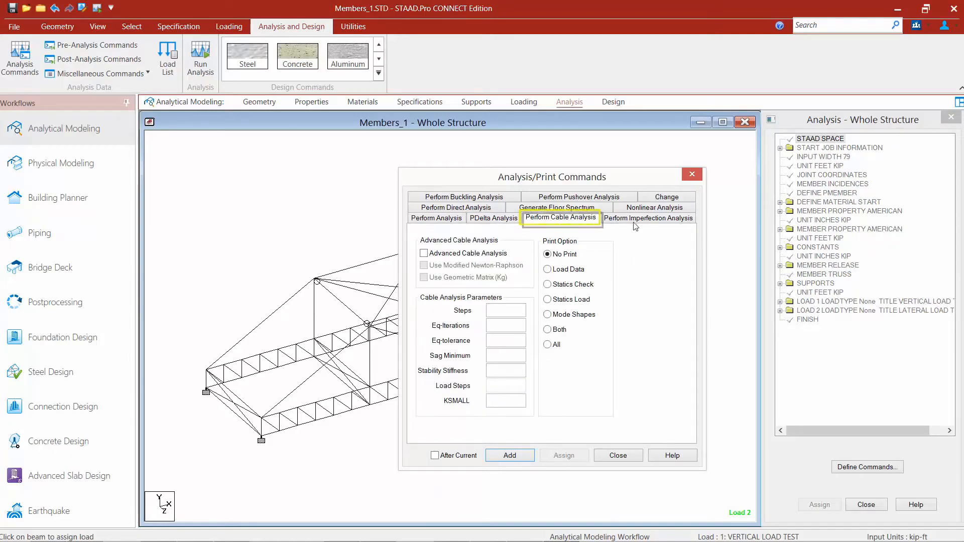
left_click(653, 208)
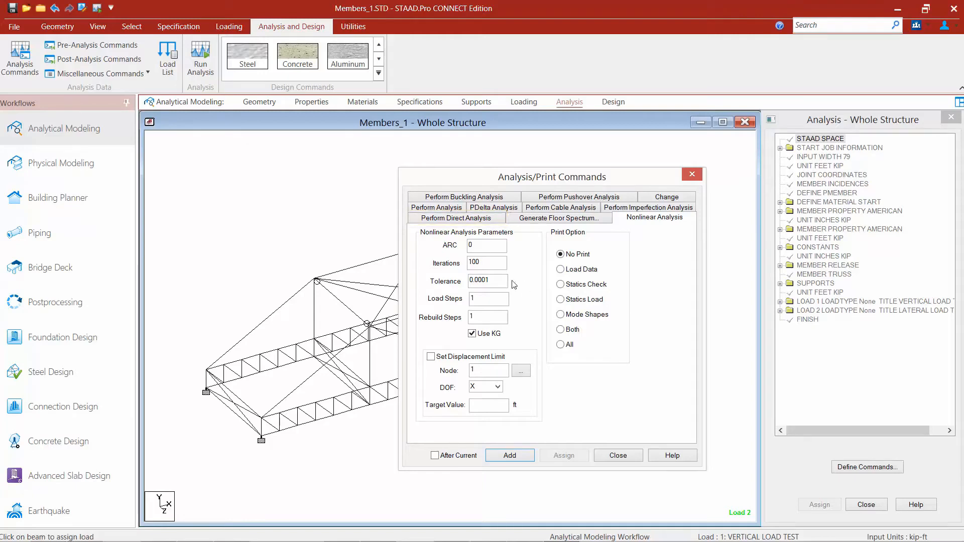
left_click(428, 209)
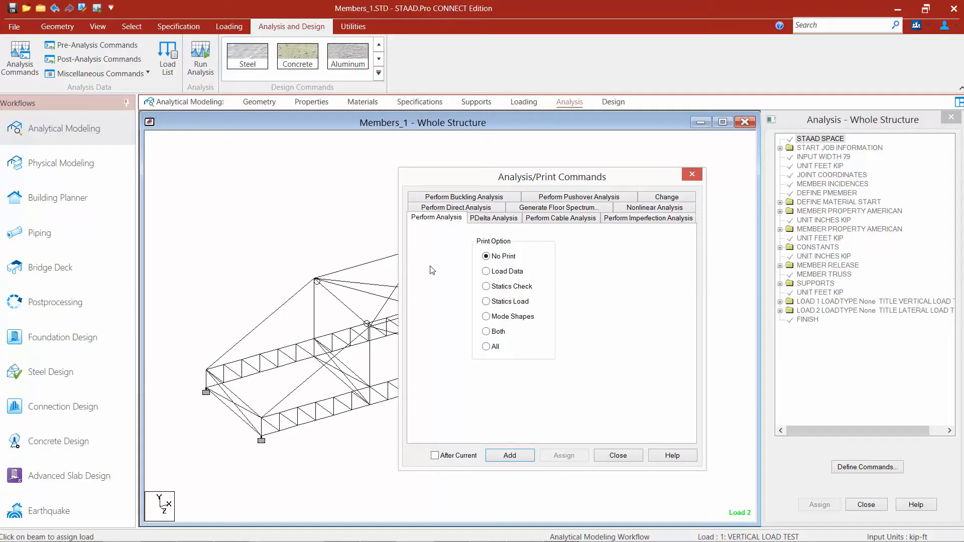
left_click(510, 455)
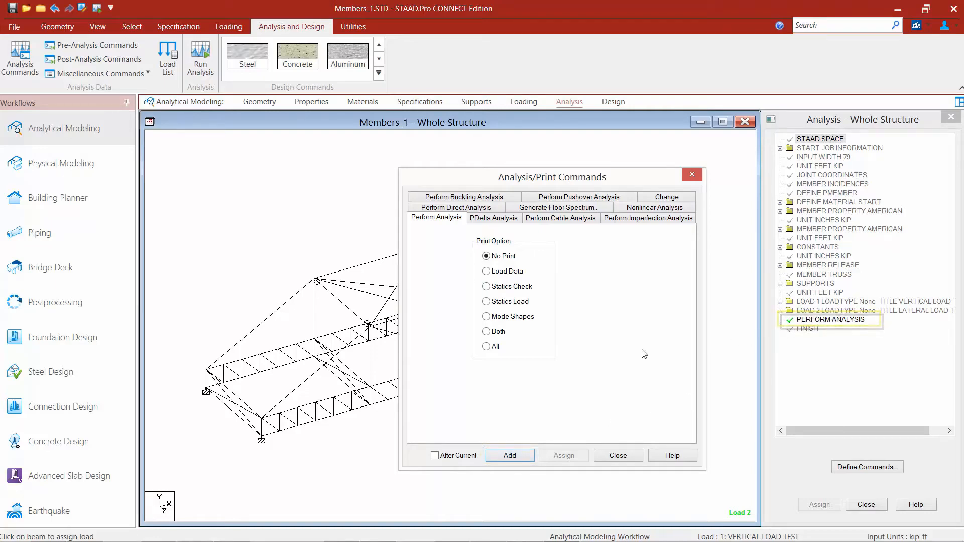
left_click(621, 456)
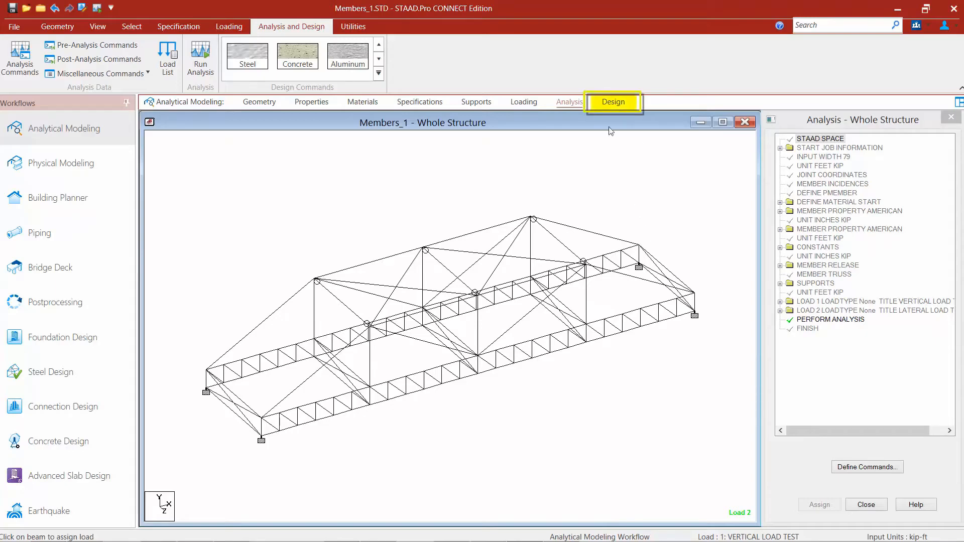
Open the steel design settings for the whole structure and keep AISC 360-10 as the current code.
left_click(614, 102)
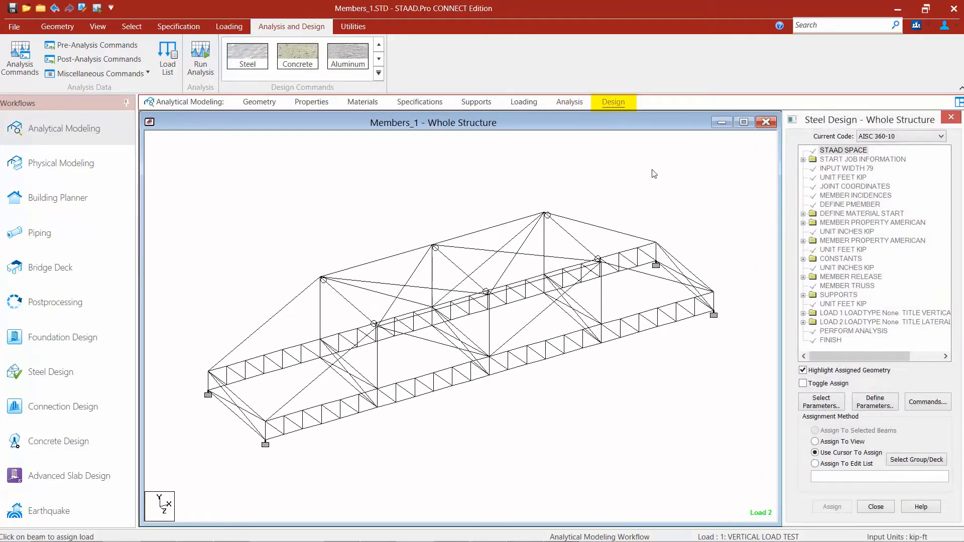
left_click(880, 136)
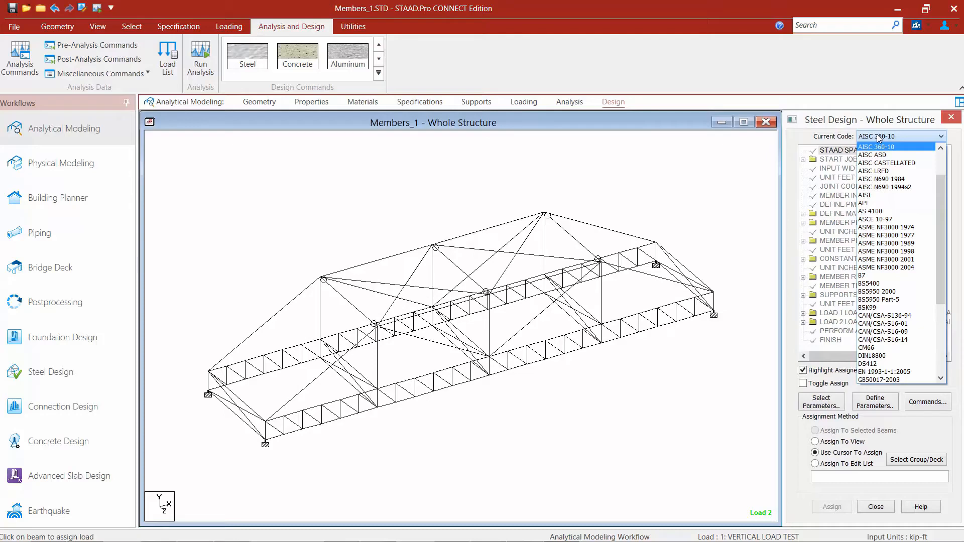
left_click(879, 138)
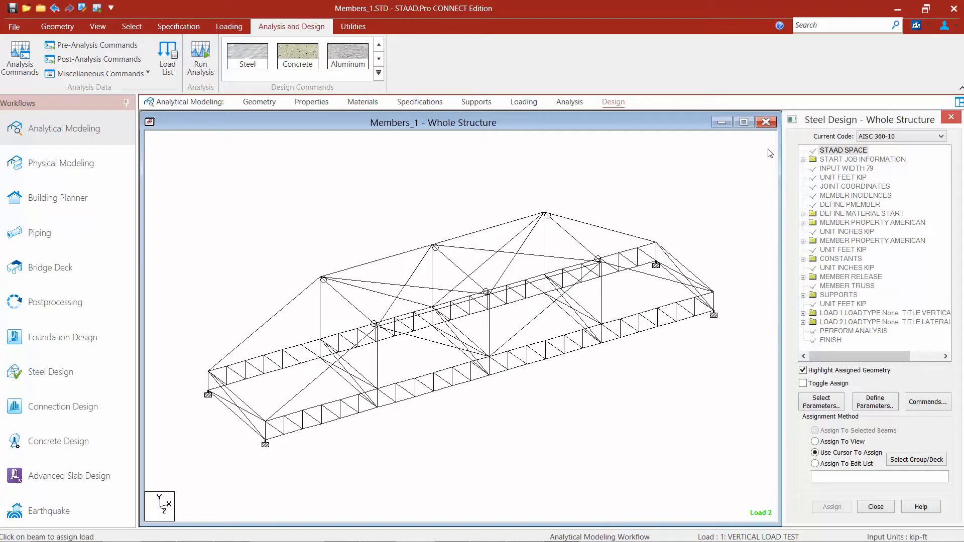
Add the METHOD design parameter with ASD as the design method.
left_click(864, 406)
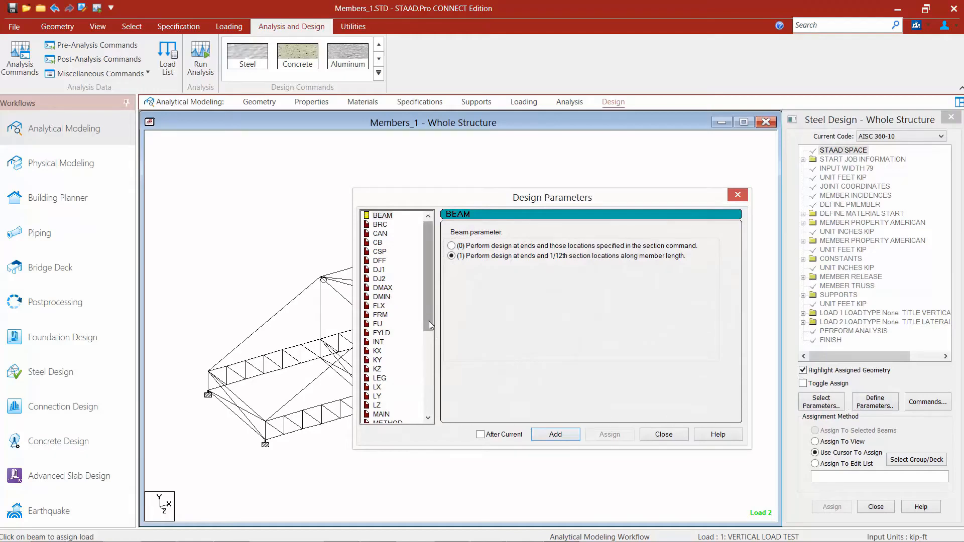
left_click_drag(429, 321, 426, 338)
left_click(388, 388)
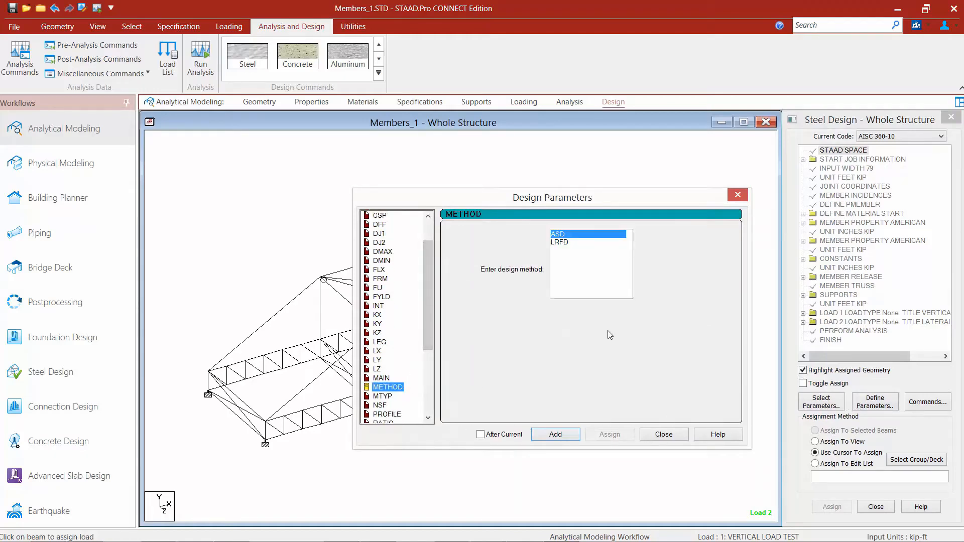
left_click(565, 236)
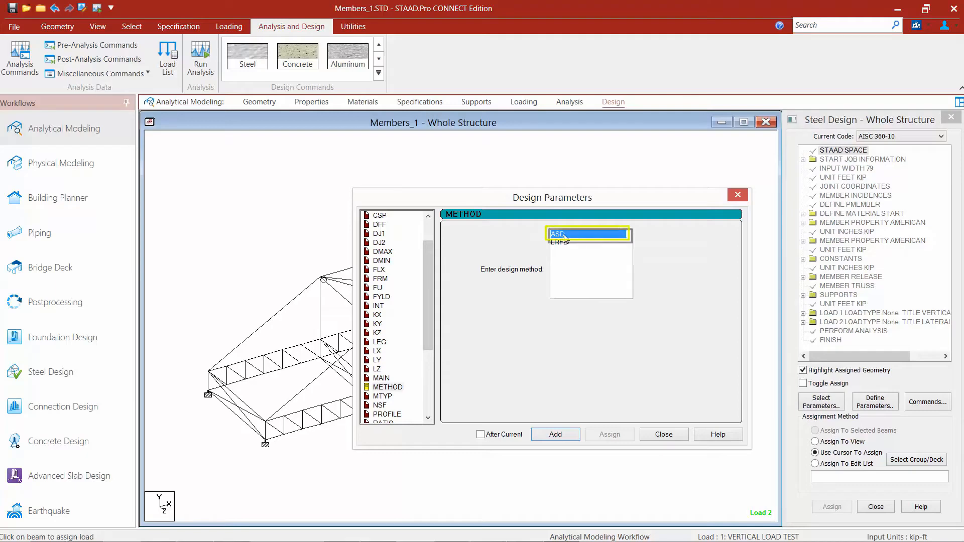
left_click(557, 435)
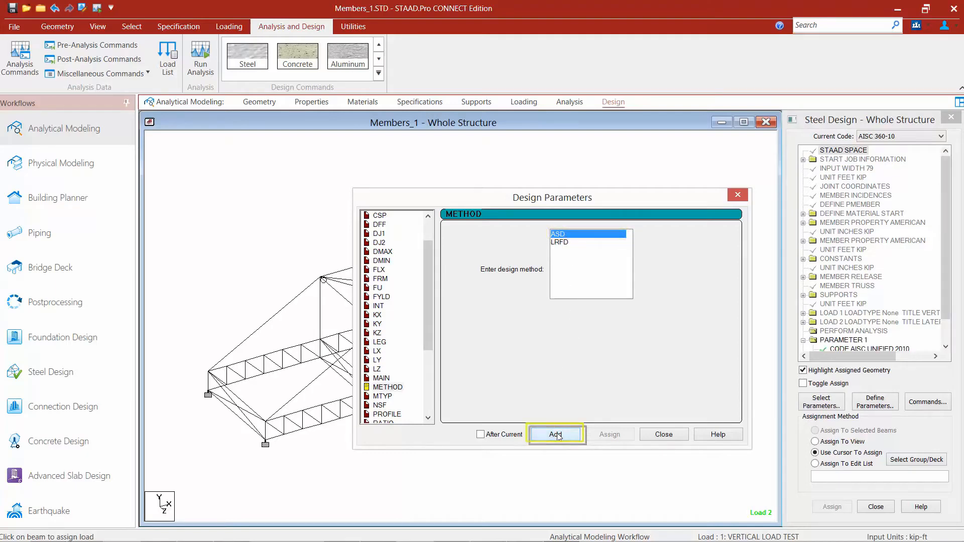
left_click(664, 435)
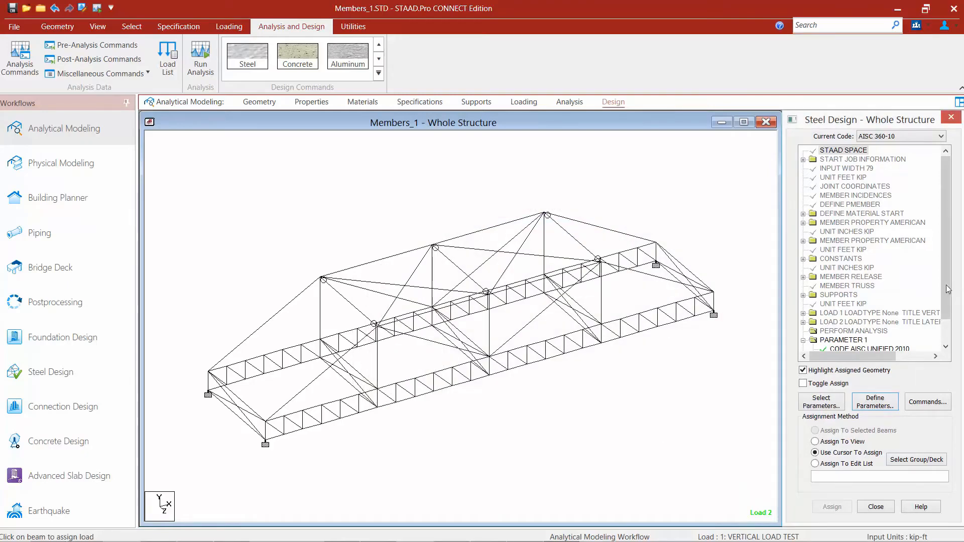
left_click_drag(946, 308, 943, 331)
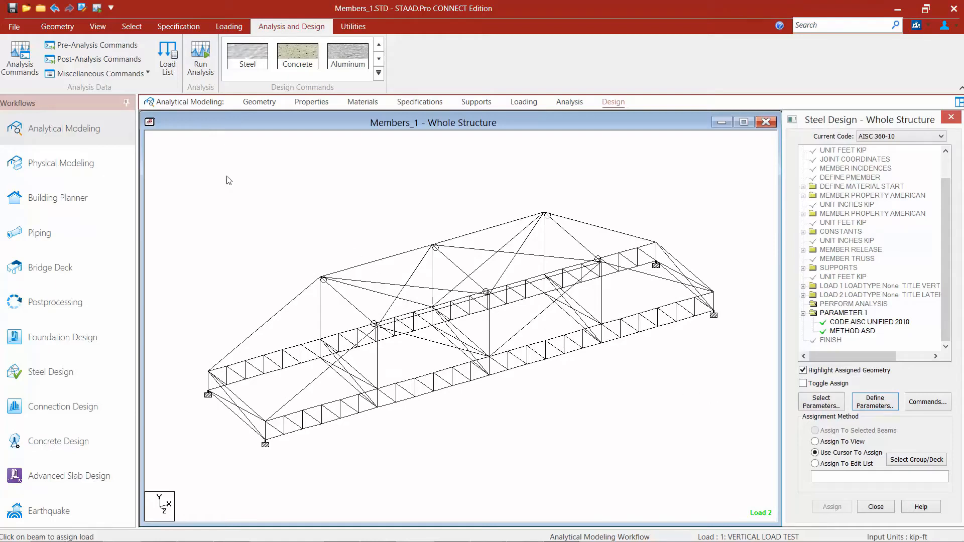
Set the model's English input length unit to Inch.
left_click(52, 32)
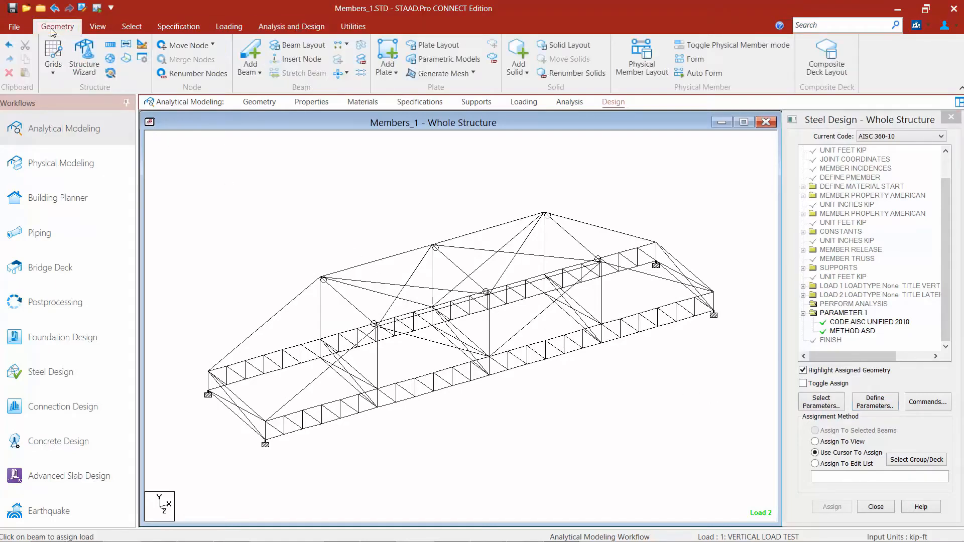
left_click(143, 48)
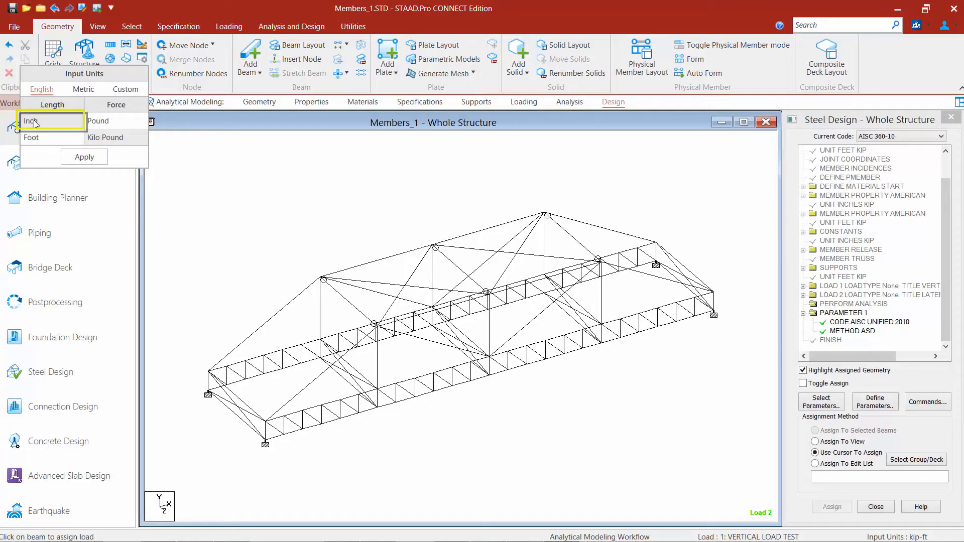
left_click(91, 159)
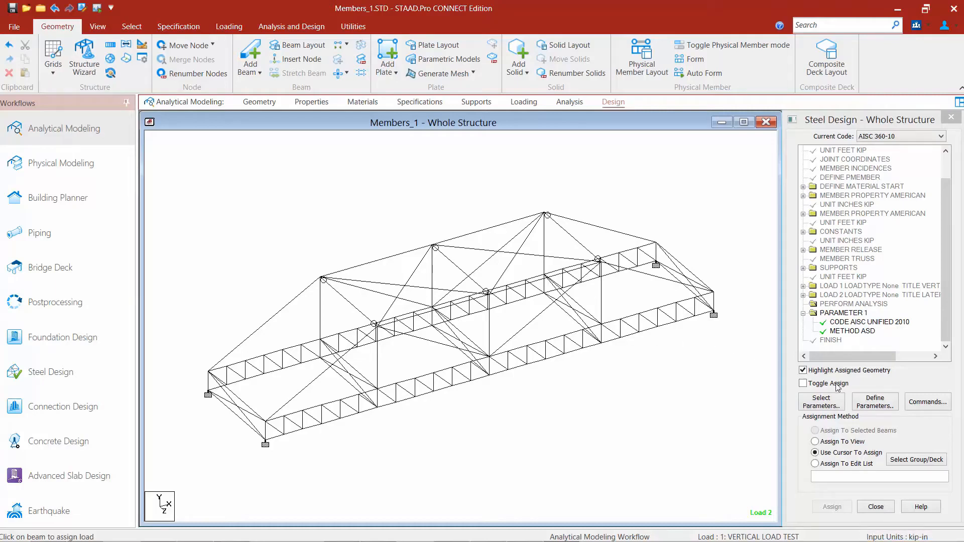
Add the FYLD design parameter with a steel yield strength of 46 kip/in2.
left_click(864, 406)
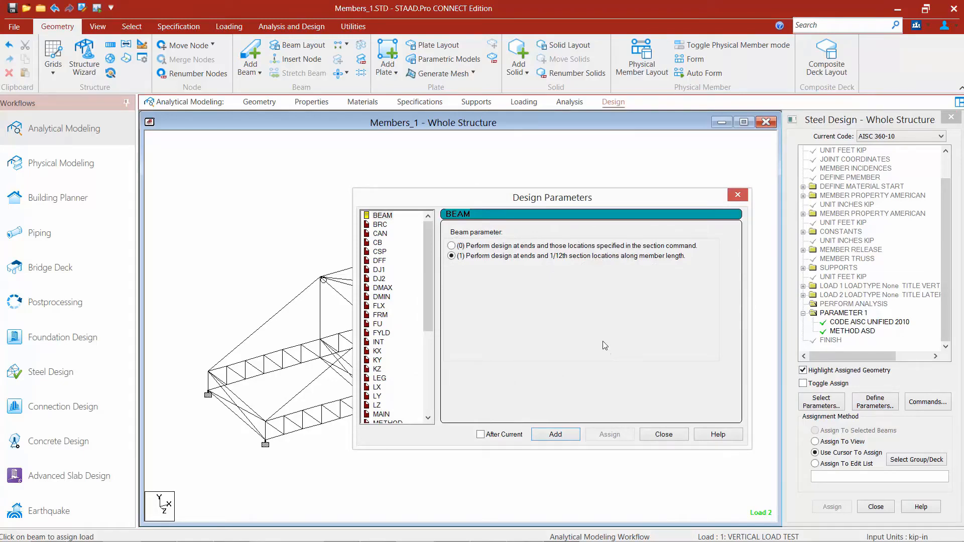
left_click(382, 333)
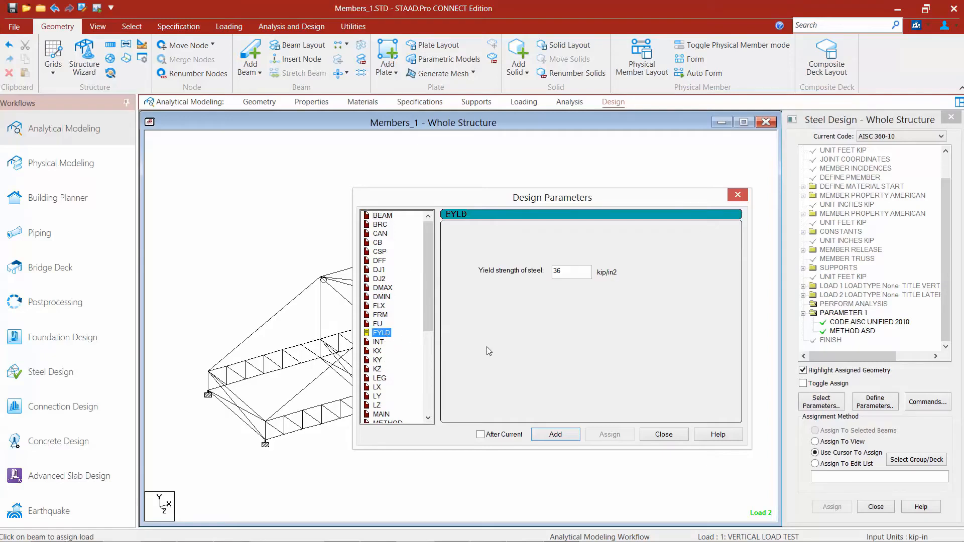
key("Tab")
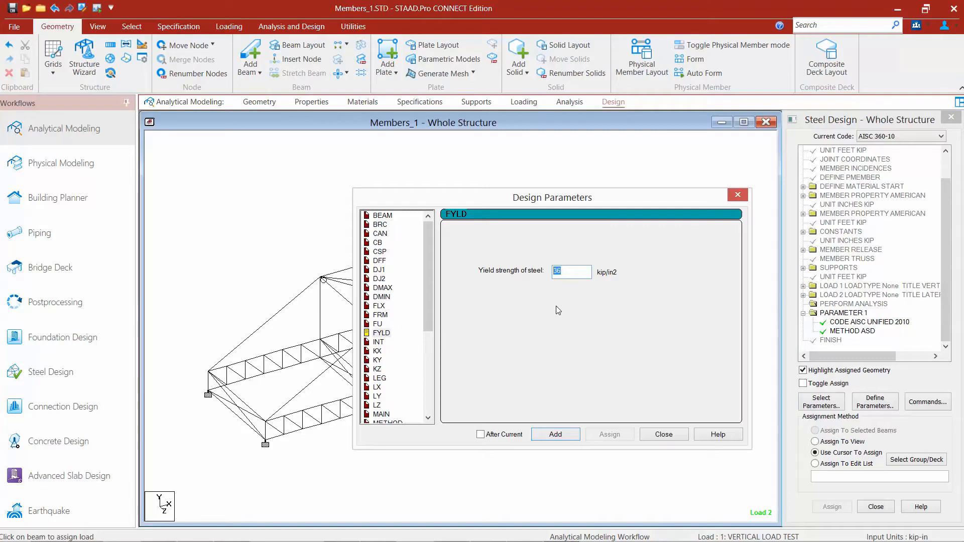
left_click(381, 334)
double_click(559, 272)
type("46")
left_click(556, 435)
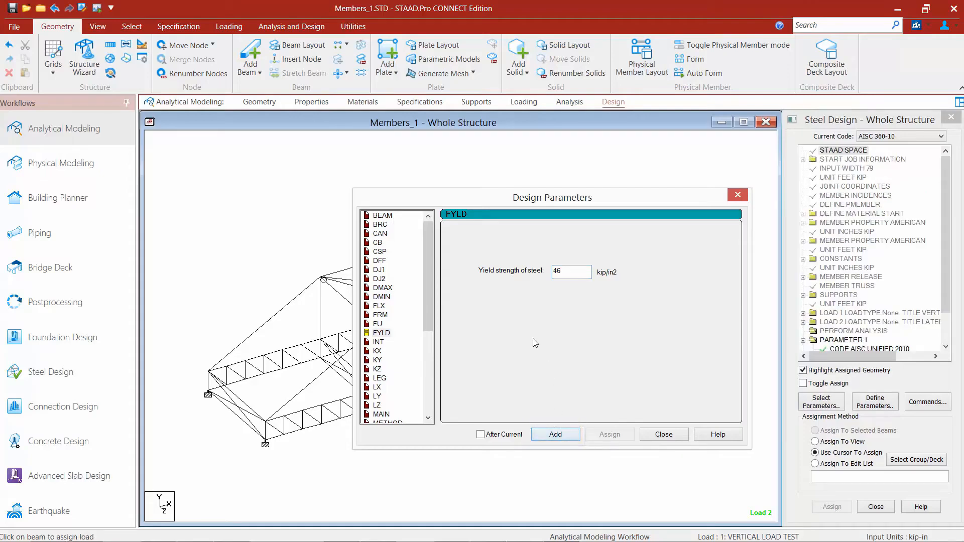
Examine the options of the BEAM, BRC, CAN, CB and CSP design parameters, and close the parameter definitions.
left_click(384, 216)
left_click(380, 226)
left_click(380, 234)
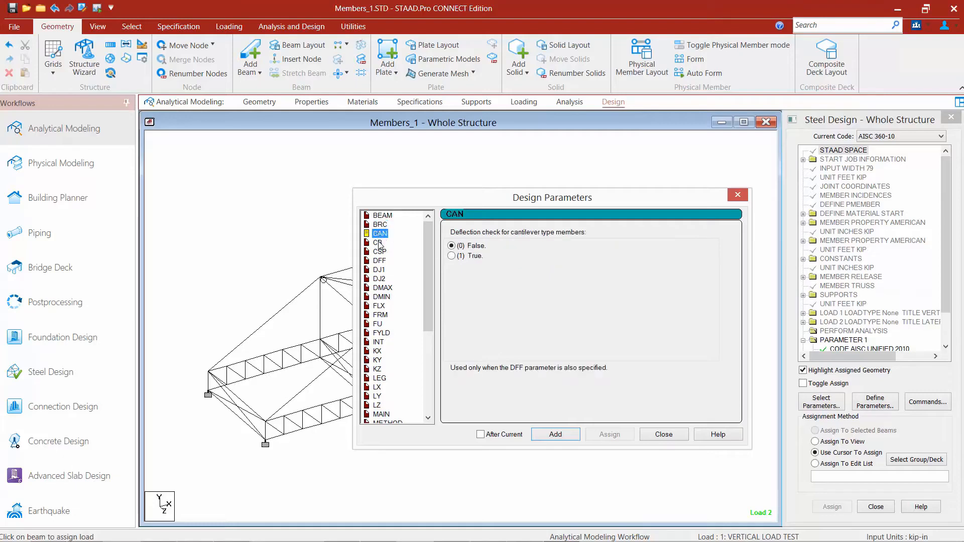
left_click(378, 243)
left_click(380, 252)
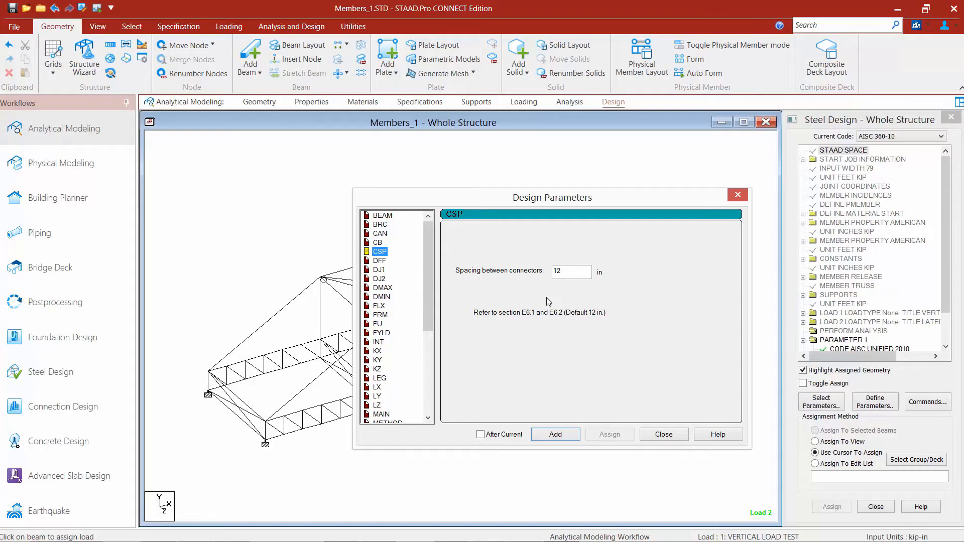
left_click(664, 435)
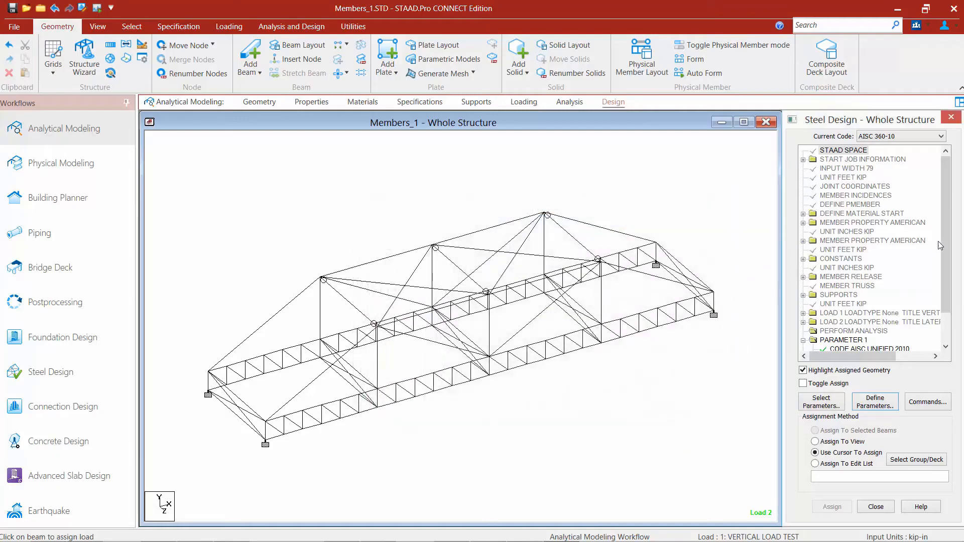
Assign the FYLD 46 parameter to all beams with the HSST2X2X0.125 section, selecting them by property name.
scroll(949, 246, "down", 2)
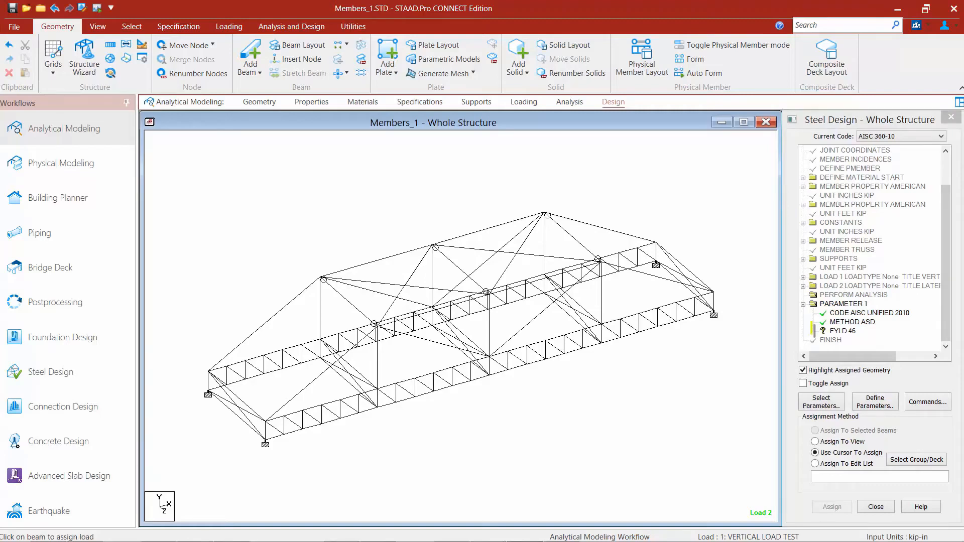
left_click(839, 332)
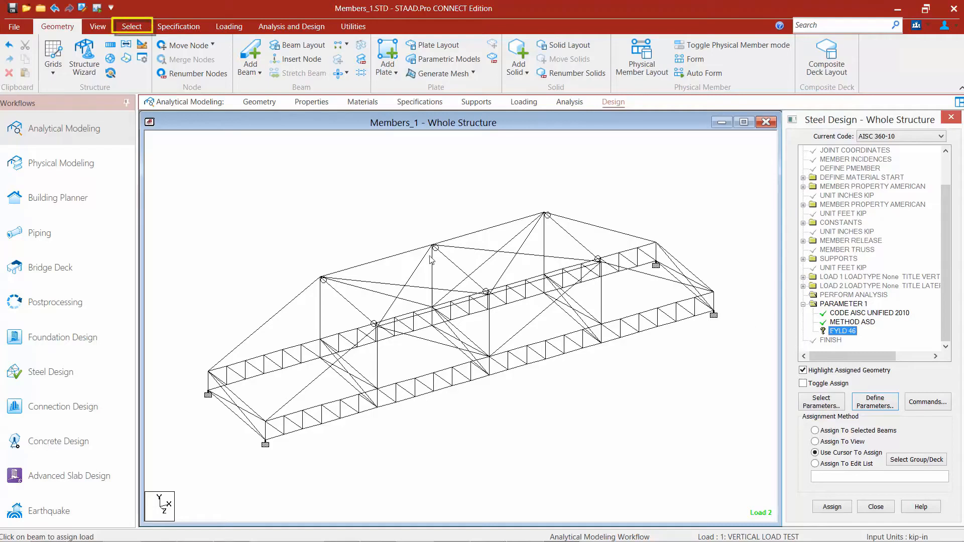
left_click(134, 28)
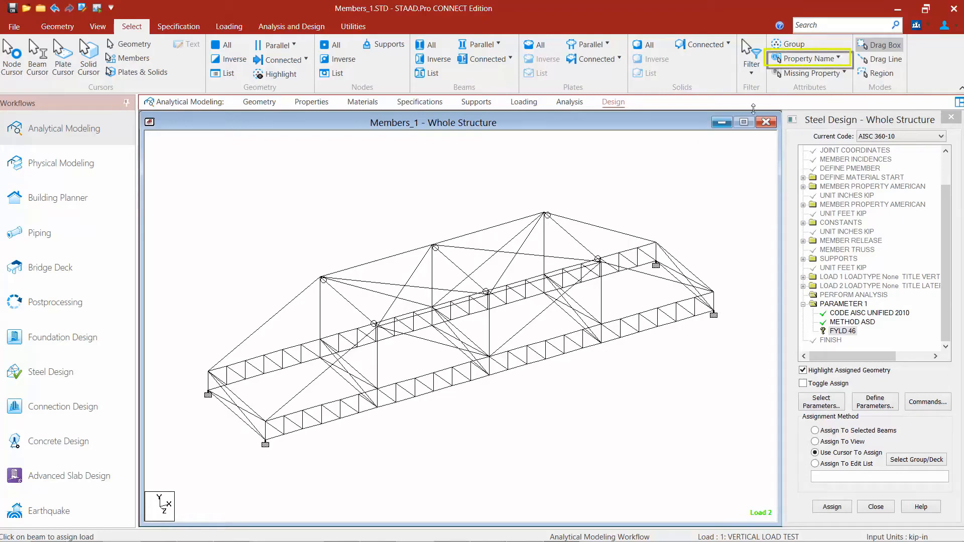
left_click(799, 65)
left_click(791, 76)
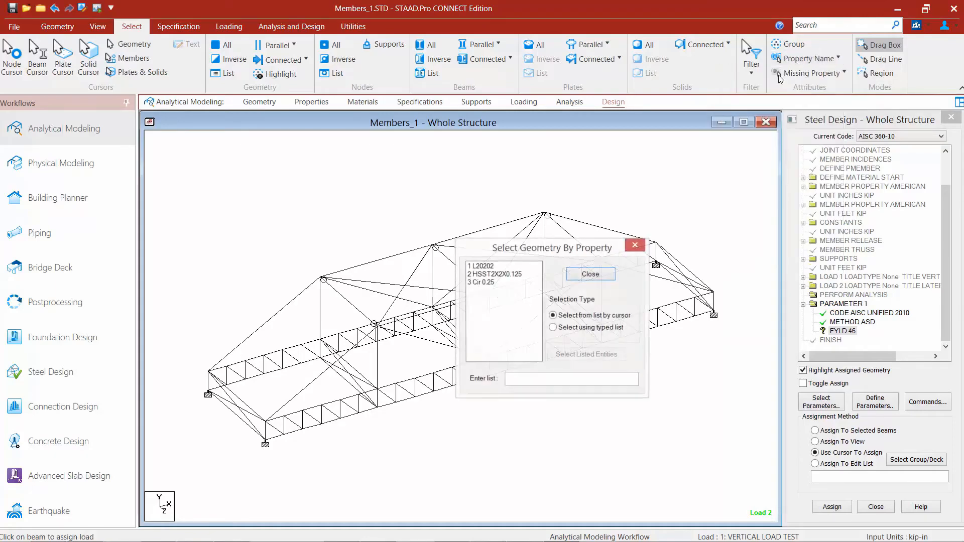
left_click(495, 274)
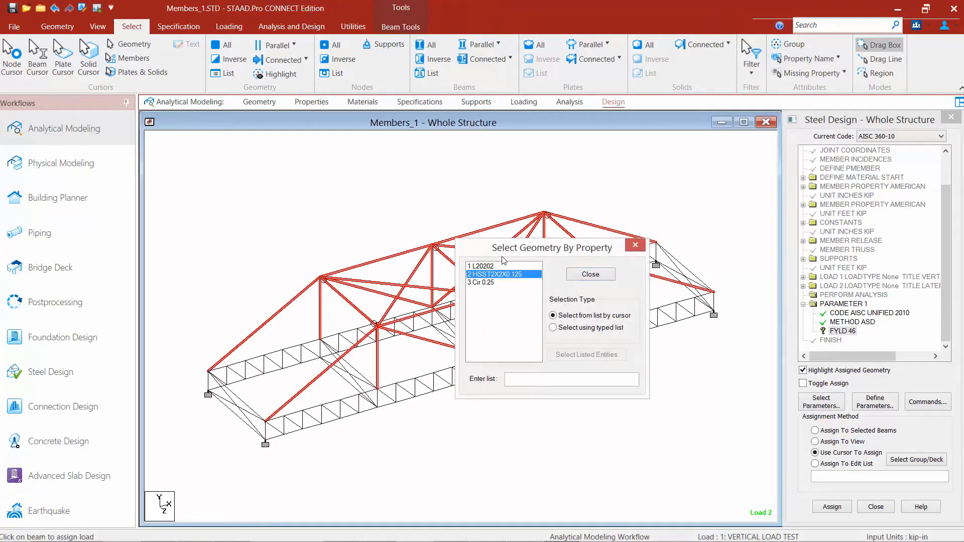
left_click_drag(498, 250, 306, 178)
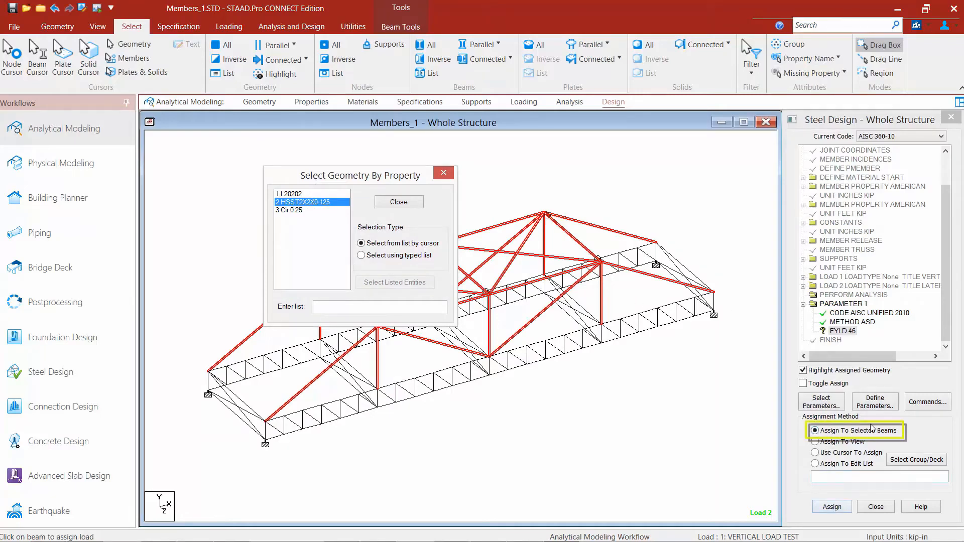
left_click(832, 508)
left_click(874, 360)
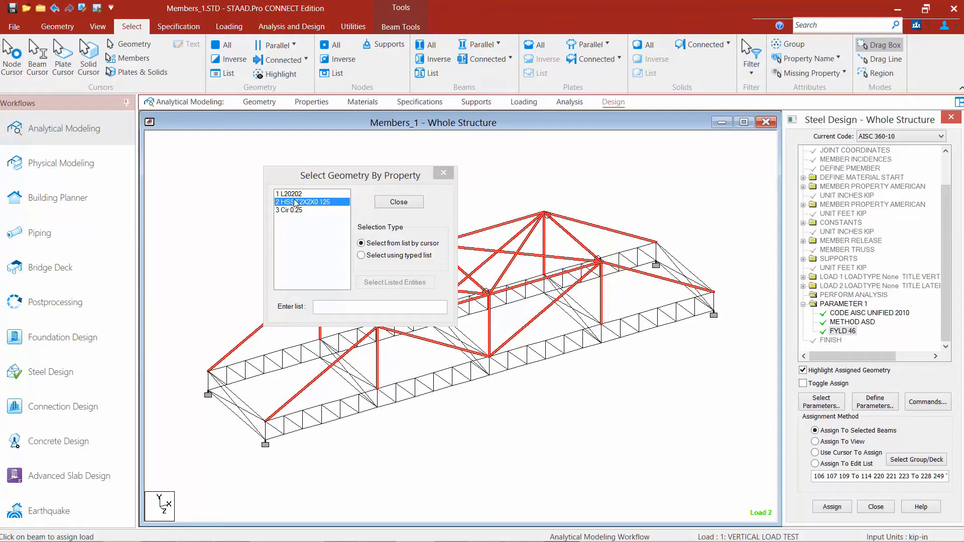
left_click(399, 202)
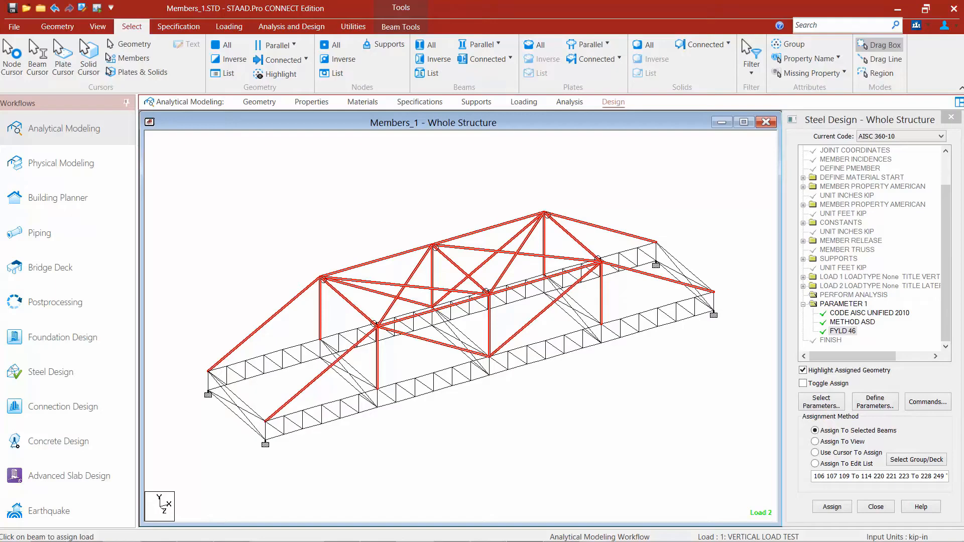
Clear the beam selection and add a CHECK CODE command to the AISC 360-10 steel design.
left_click(622, 187)
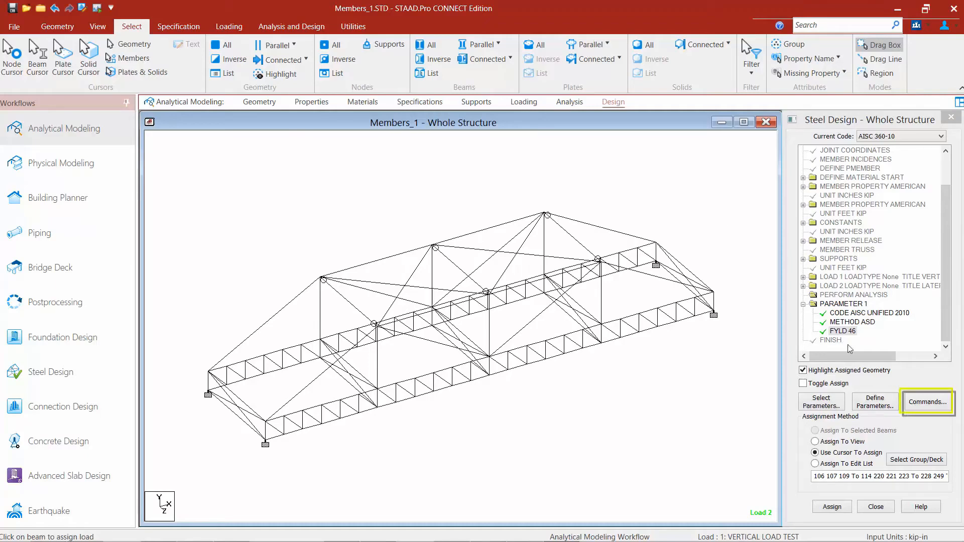
left_click(923, 402)
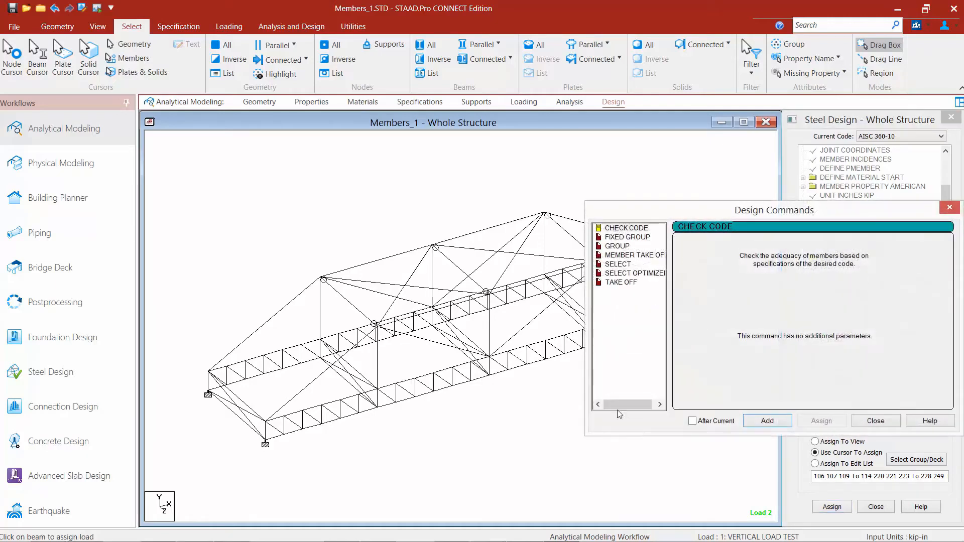
left_click(616, 229)
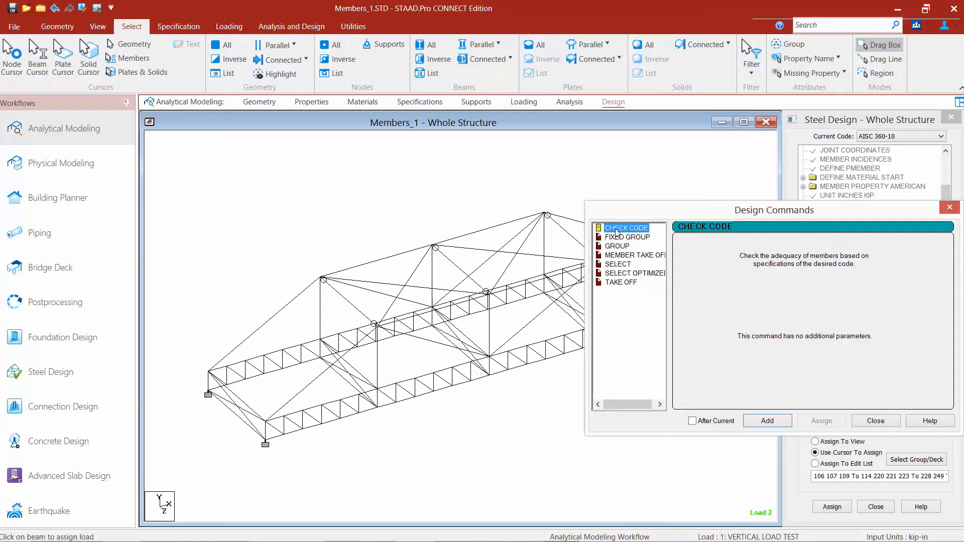
left_click(767, 422)
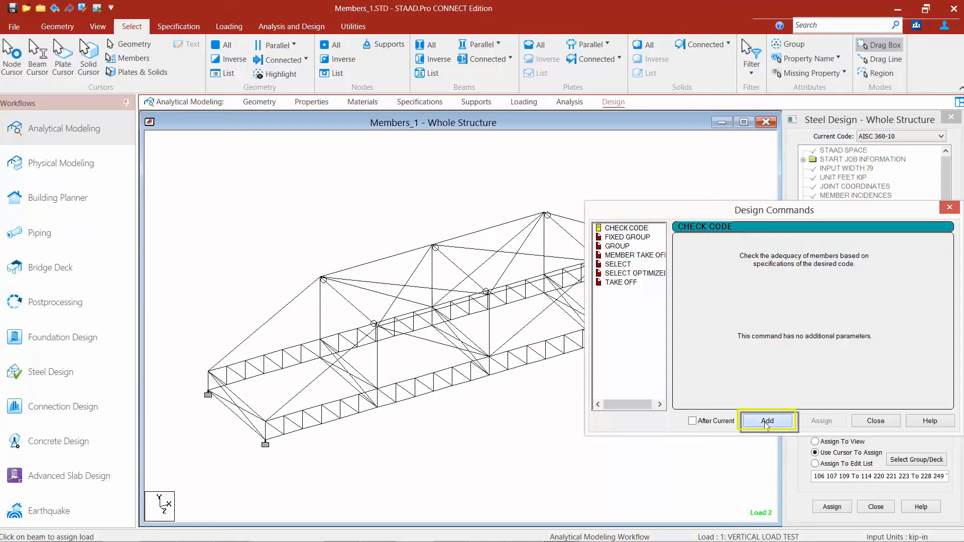
left_click(869, 422)
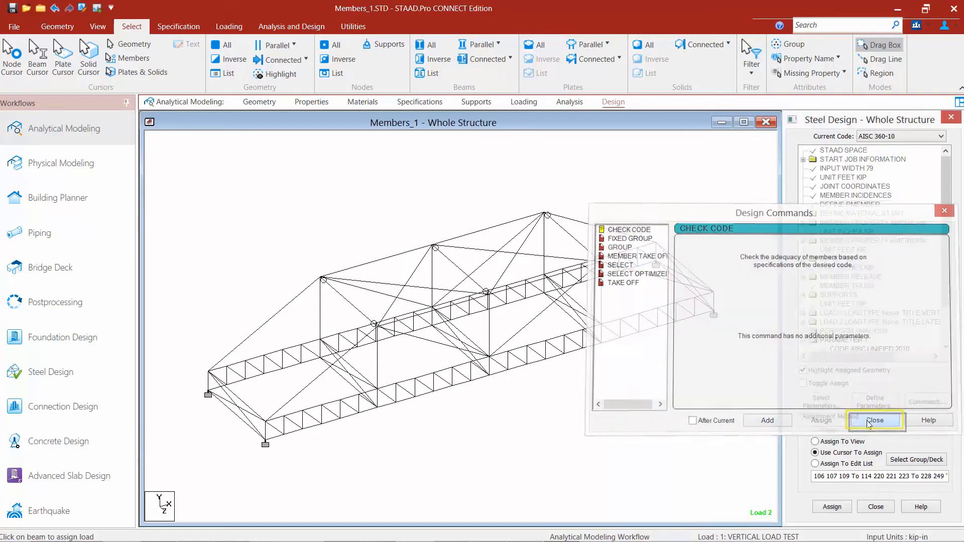
Assign the CHECK CODE command to all beams with the L20202 and HSST2X2X0.125 sections, selecting them by property name.
left_click_drag(948, 279, 946, 319)
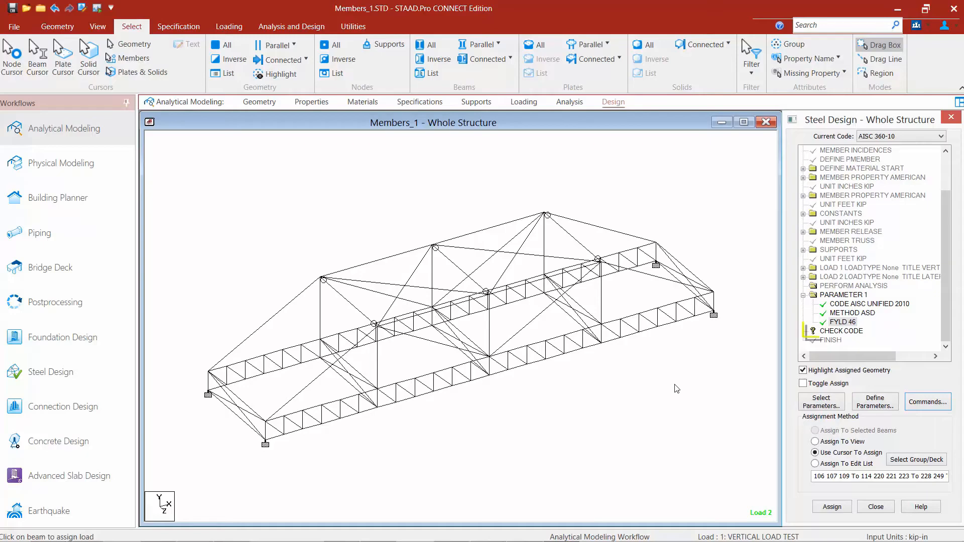
left_click(835, 331)
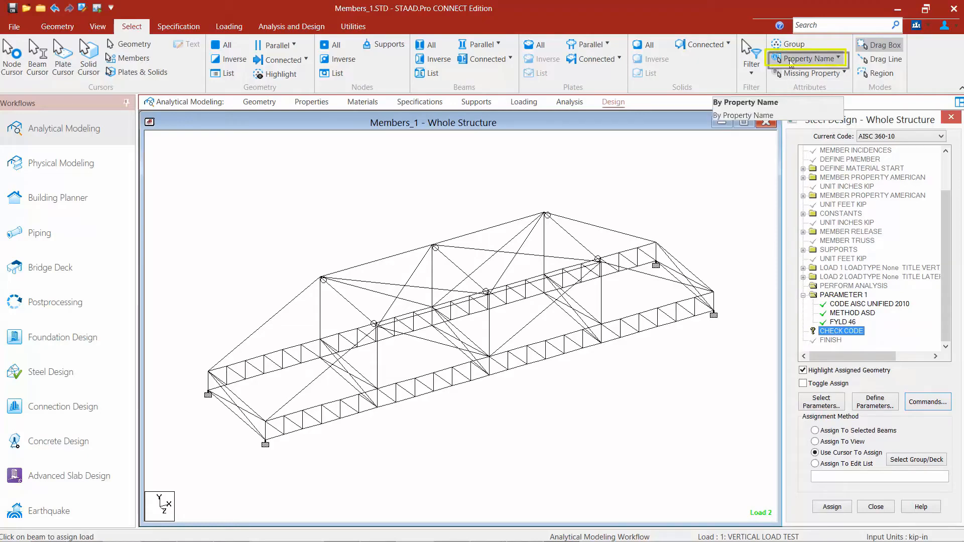
left_click(798, 59)
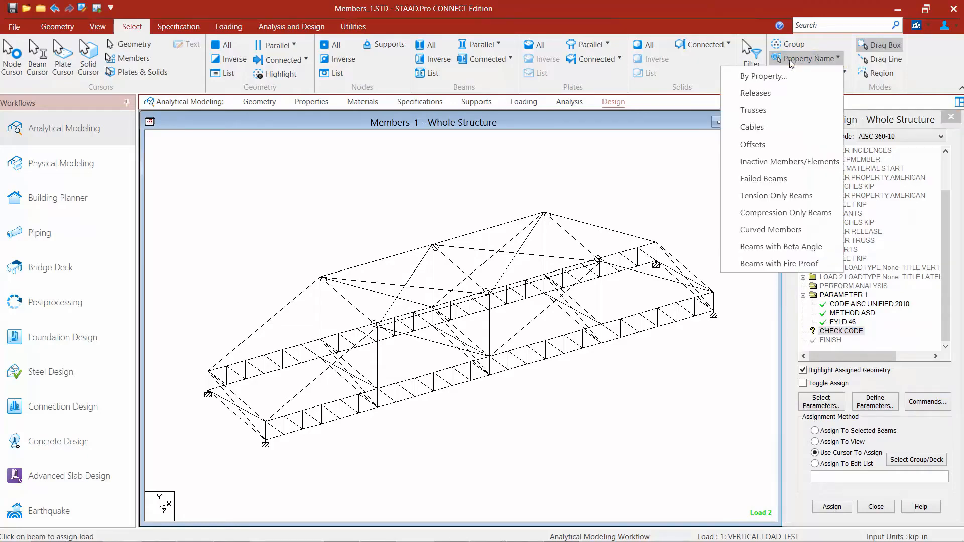
left_click(767, 77)
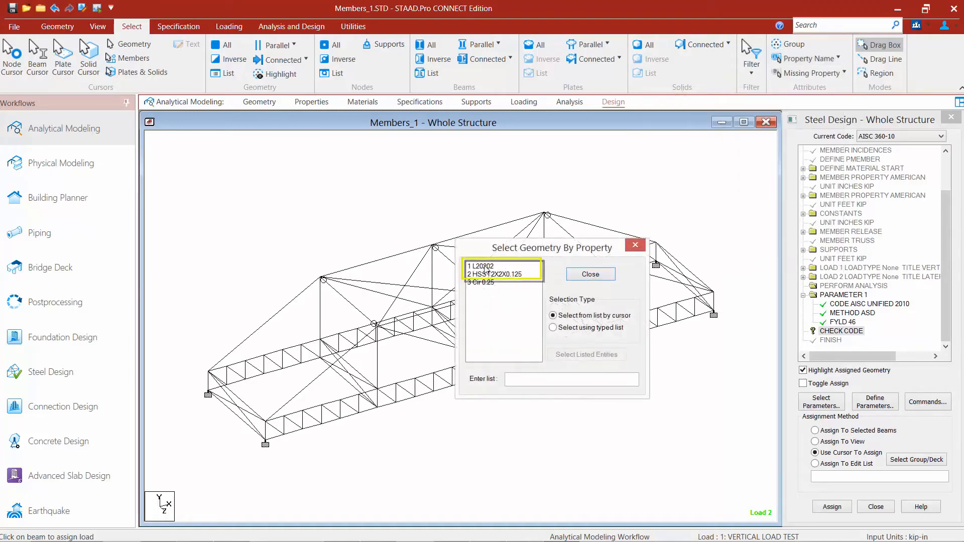
left_click(486, 267)
left_click(485, 274)
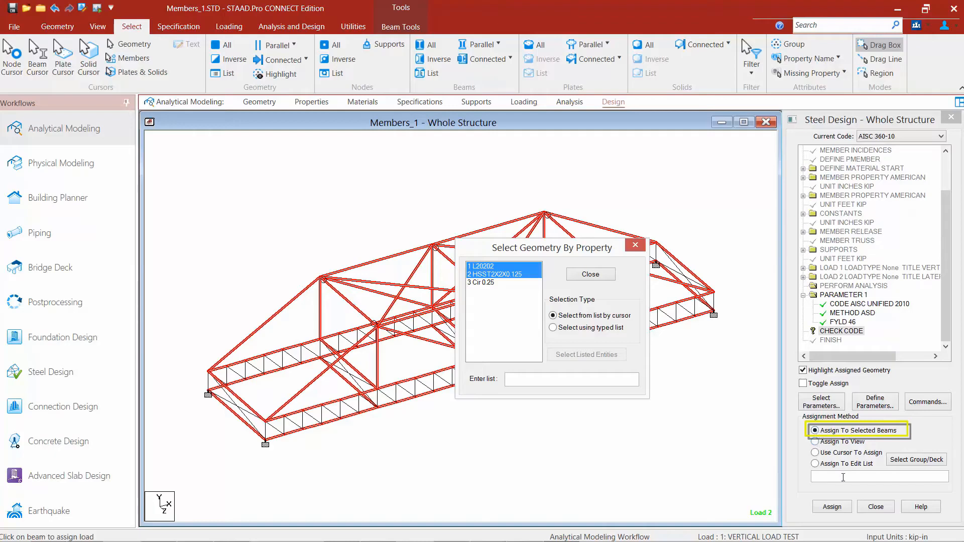
left_click(831, 507)
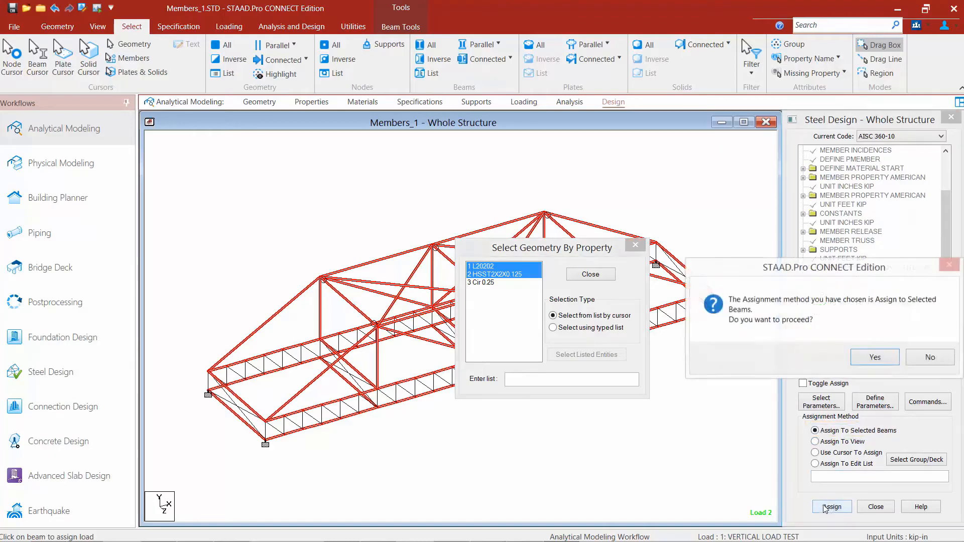
left_click(876, 358)
left_click(595, 276)
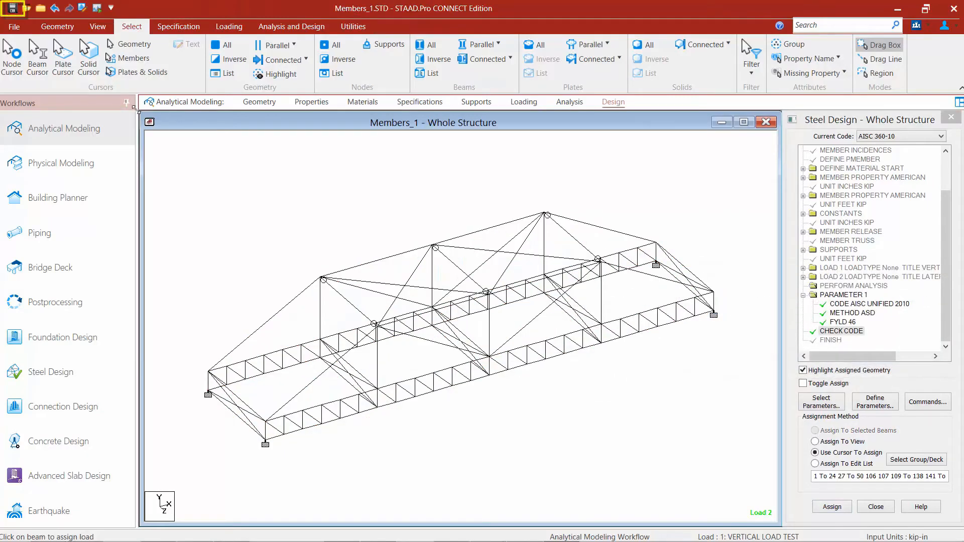
Save the modified structure and run the analysis.
left_click(13, 8)
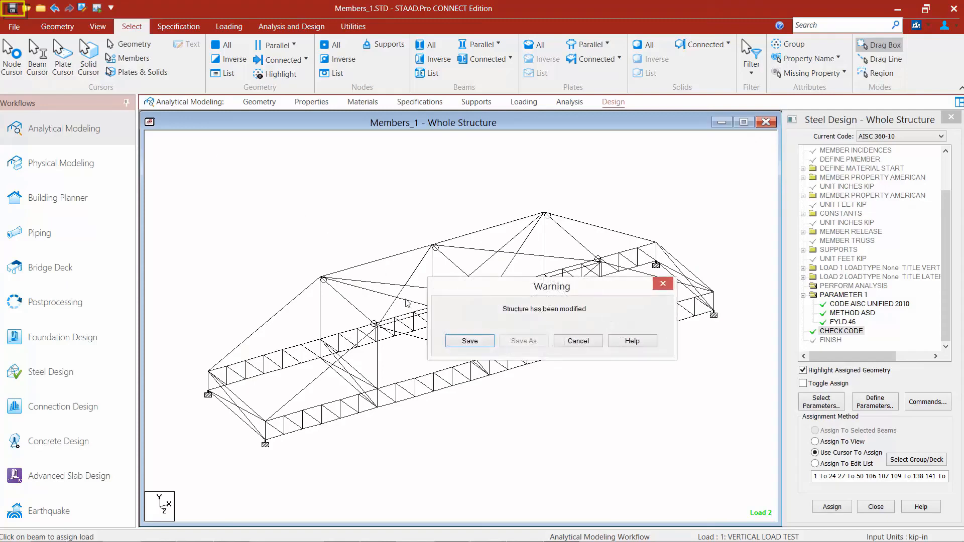
key("Return")
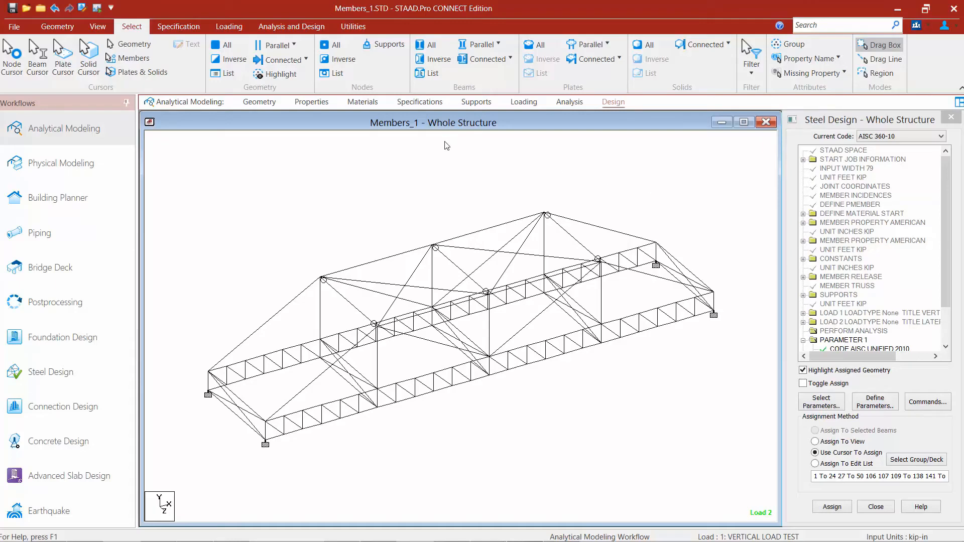
left_click(282, 28)
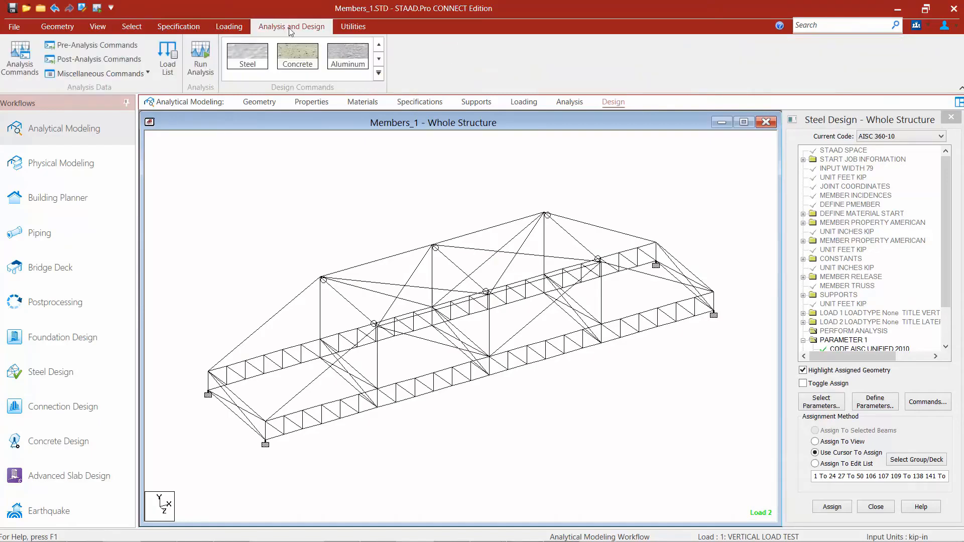
left_click(200, 59)
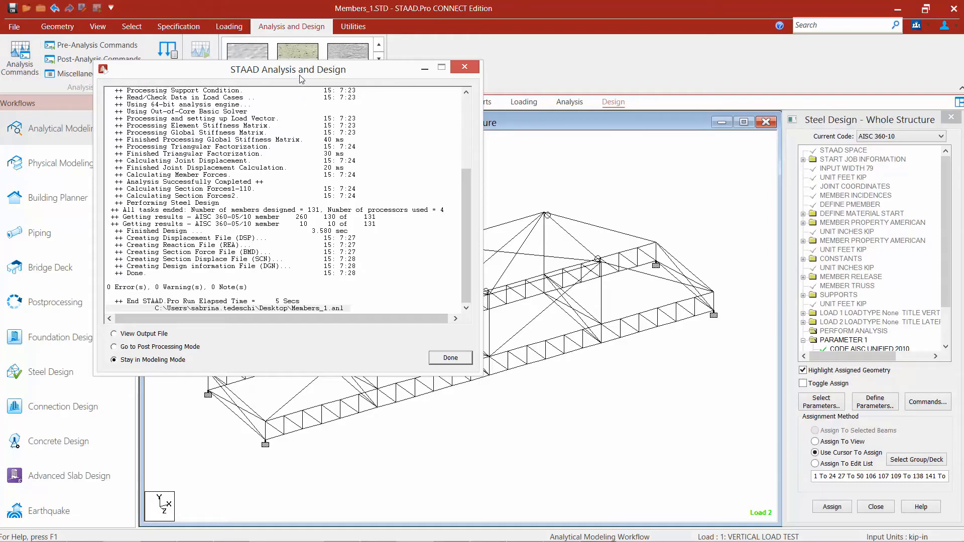
Review the error and warning summary of the analysis run, and continue to Post Processing Mode.
triple_click(169, 291)
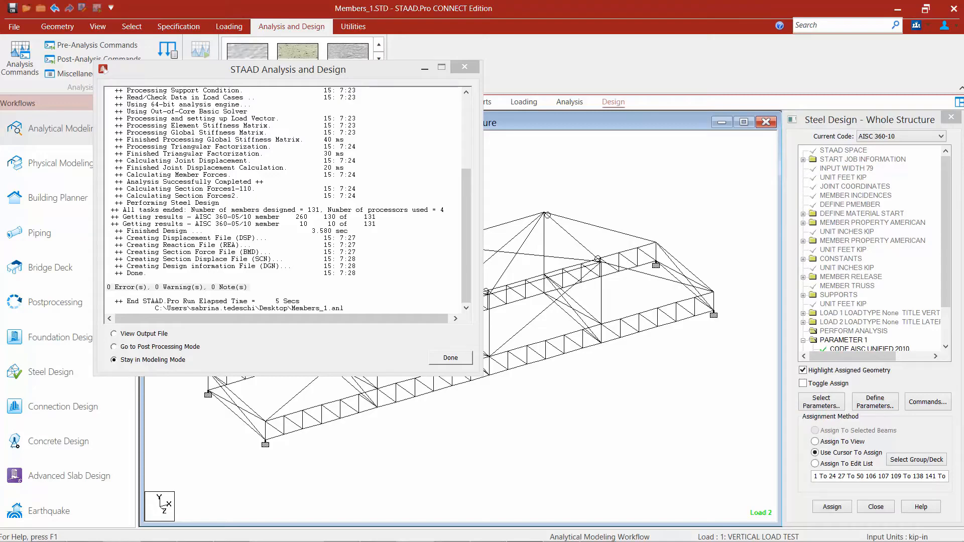
left_click(288, 349)
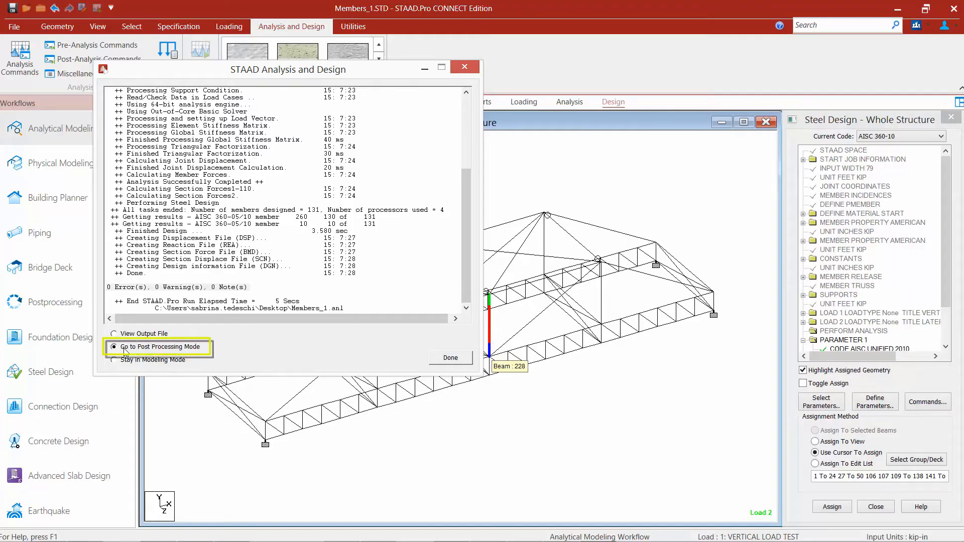
left_click(450, 359)
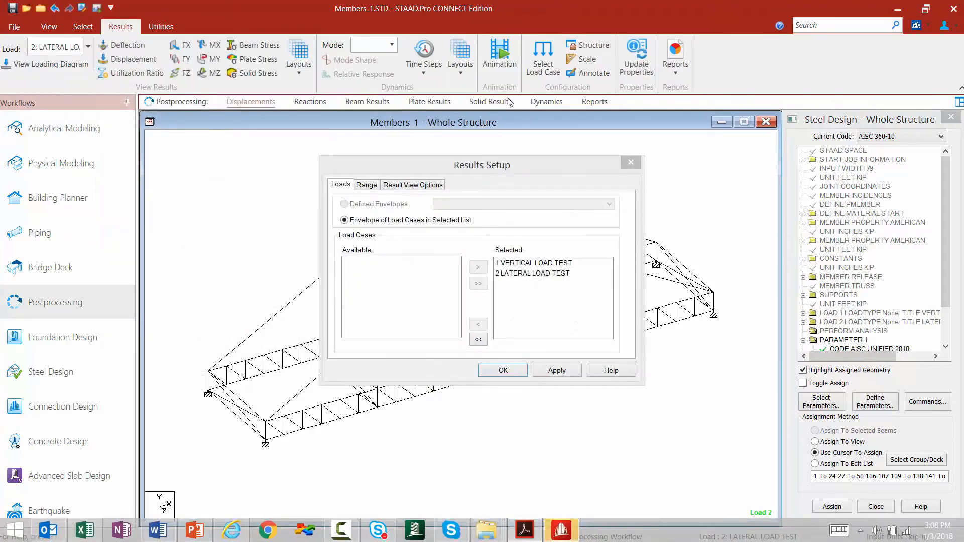
Set up the results with automatic scaling enabled for displacement, axial forces, shear, bending, torsion and stress, keeping both load cases selected.
left_click(475, 167)
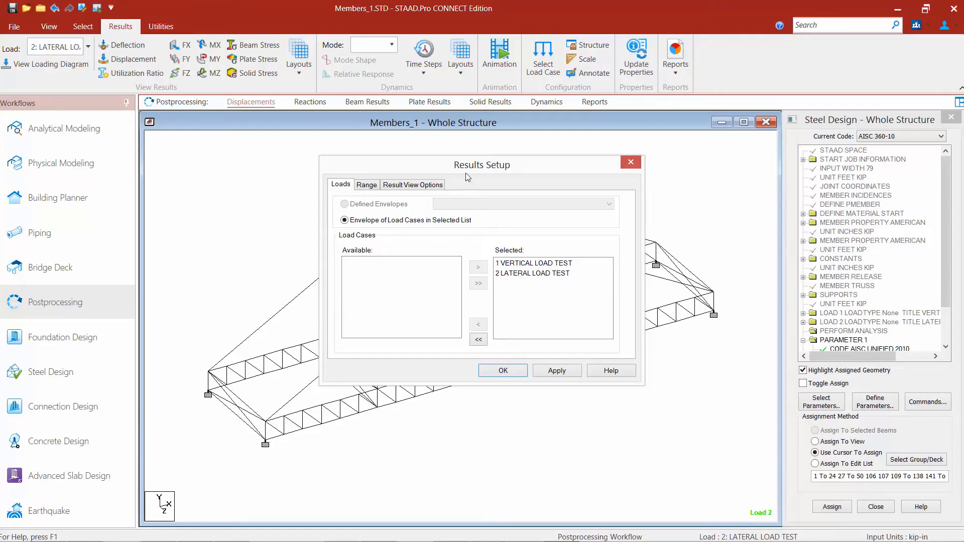
left_click(418, 185)
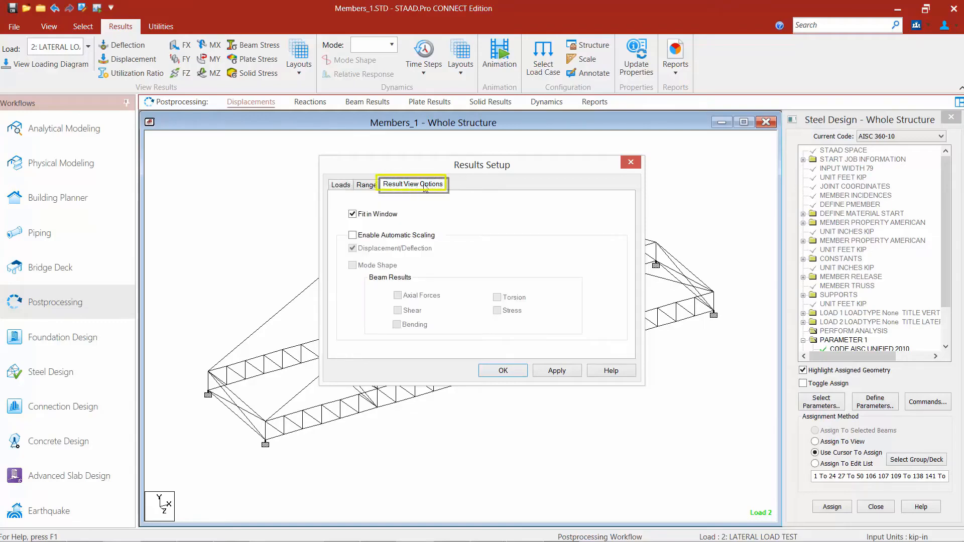
left_click(377, 236)
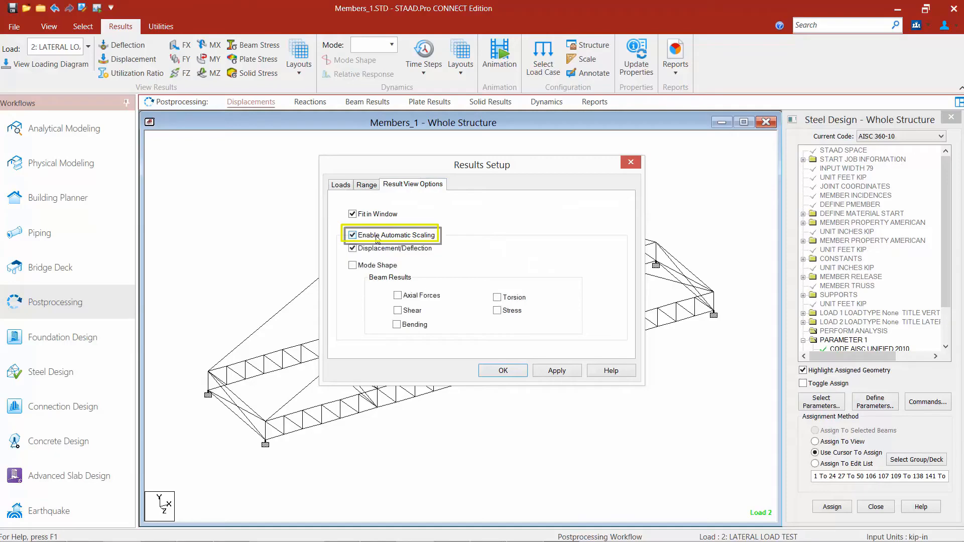
left_click(398, 295)
left_click(398, 310)
left_click(397, 324)
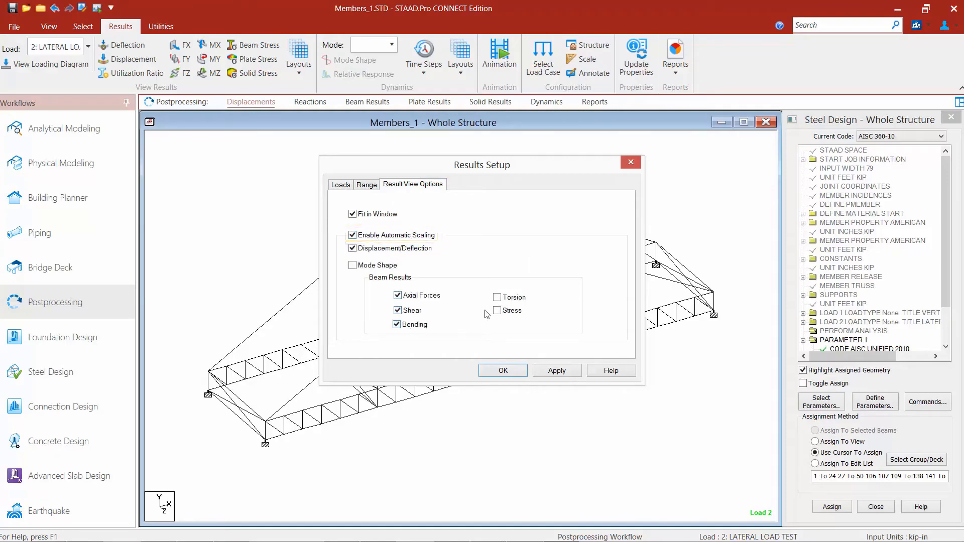
left_click(497, 312)
left_click(497, 299)
left_click(499, 371)
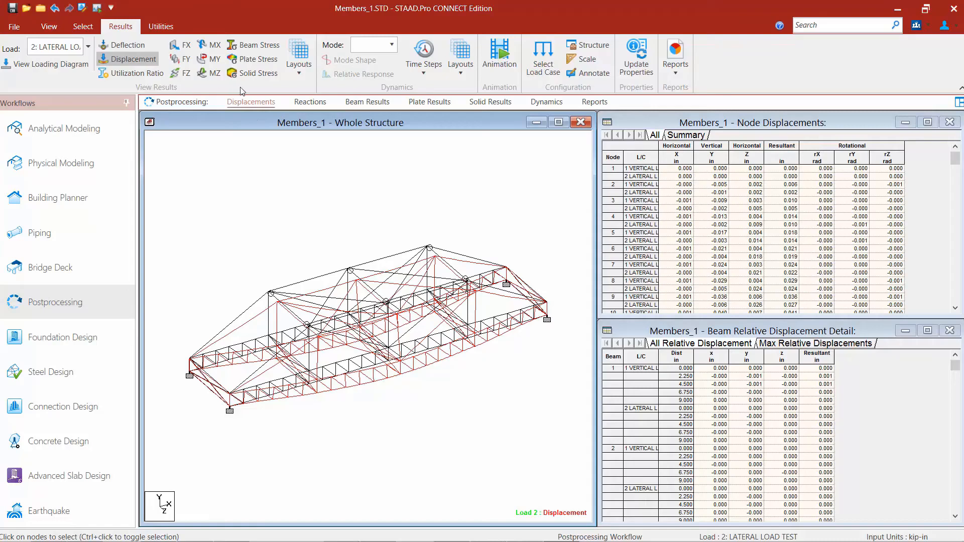
Display the node Displacement results layout for load case 1: VERTICAL LOAD TEST.
left_click(302, 69)
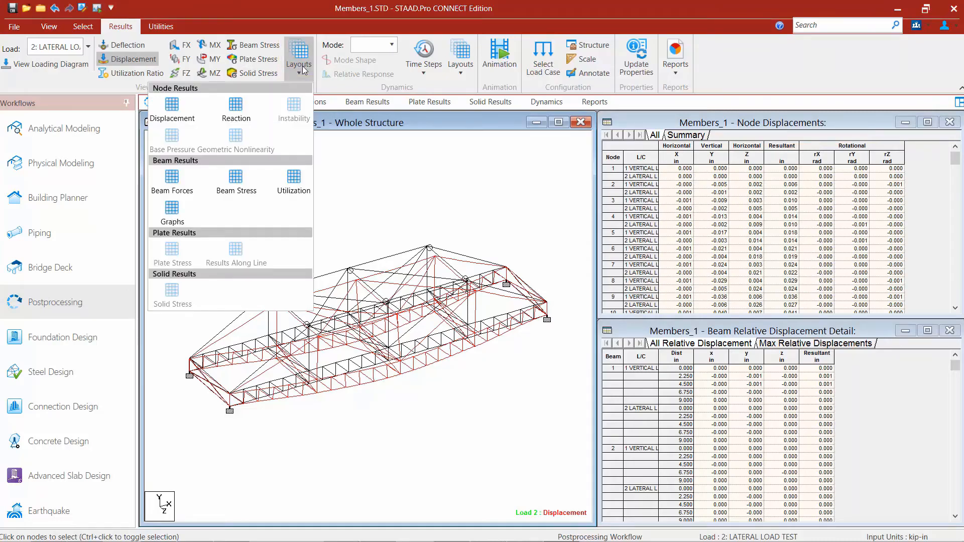
left_click(172, 107)
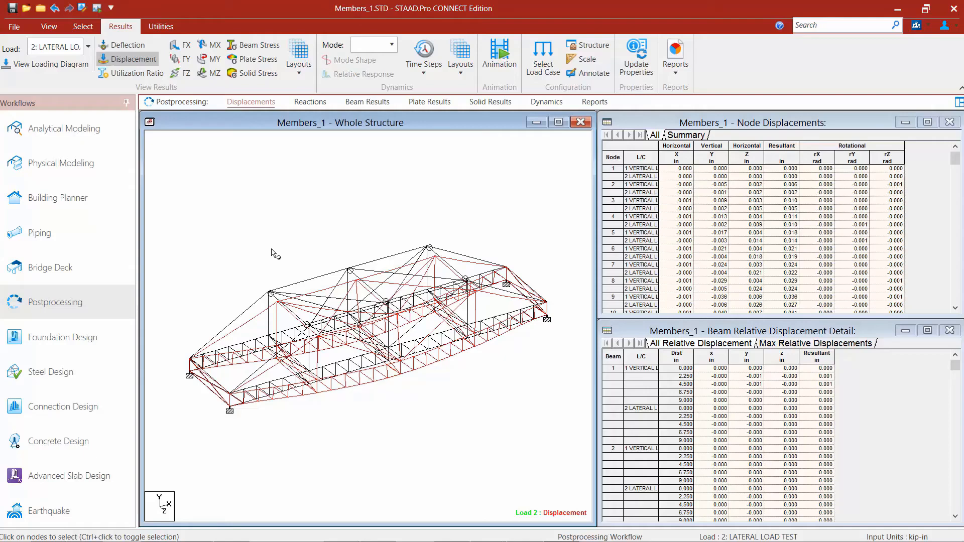
left_click(87, 47)
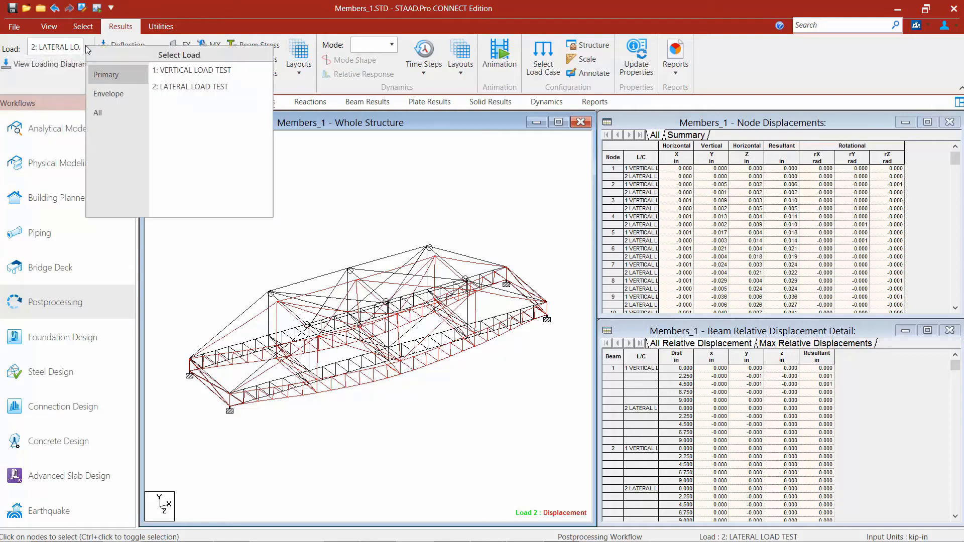
left_click(164, 73)
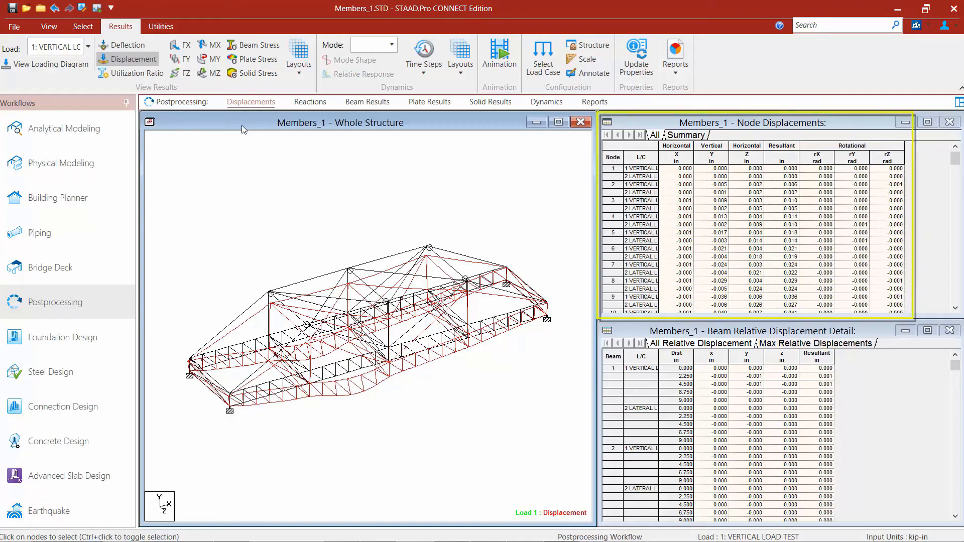
Examine the node displacements table for node 1 under both load cases, and the Max X and Min X rows of its summary.
left_click(688, 120)
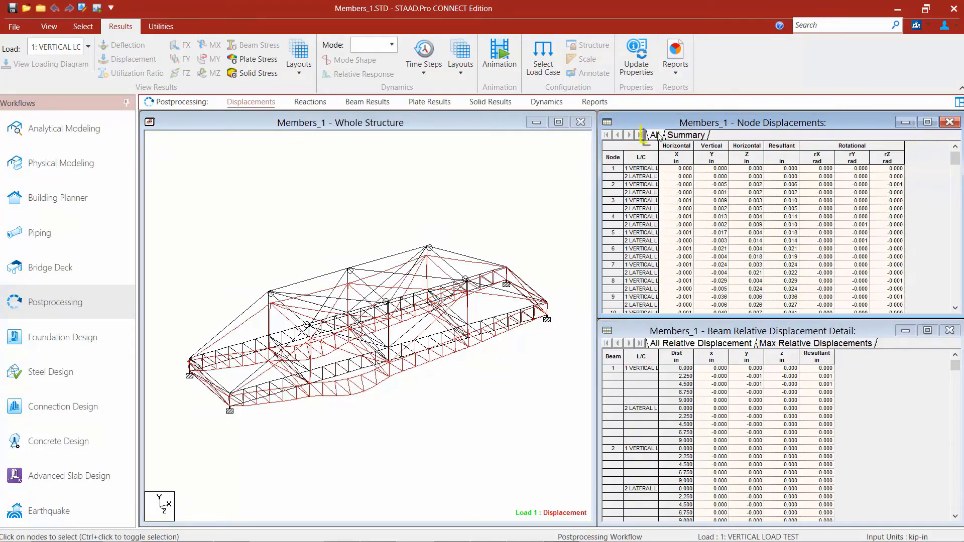
left_click(610, 169)
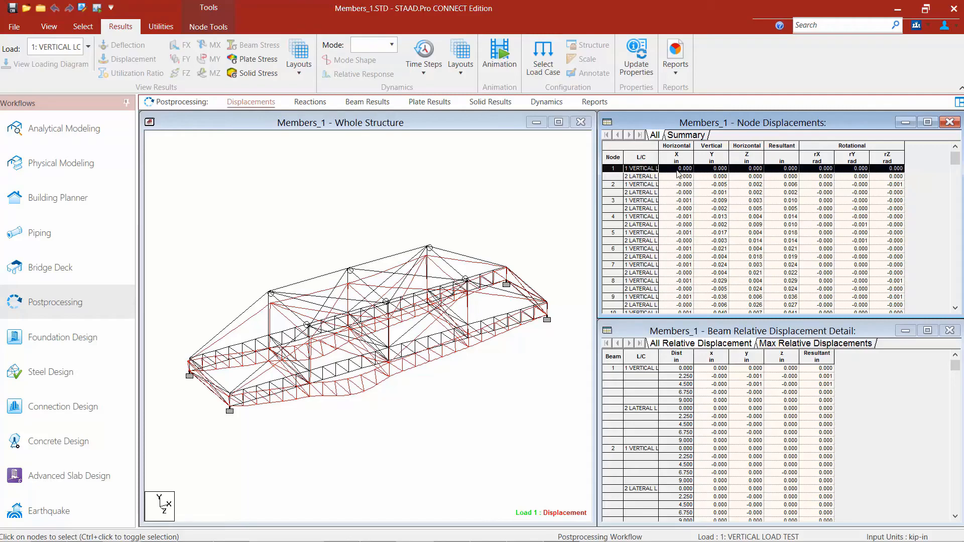
left_click(643, 177)
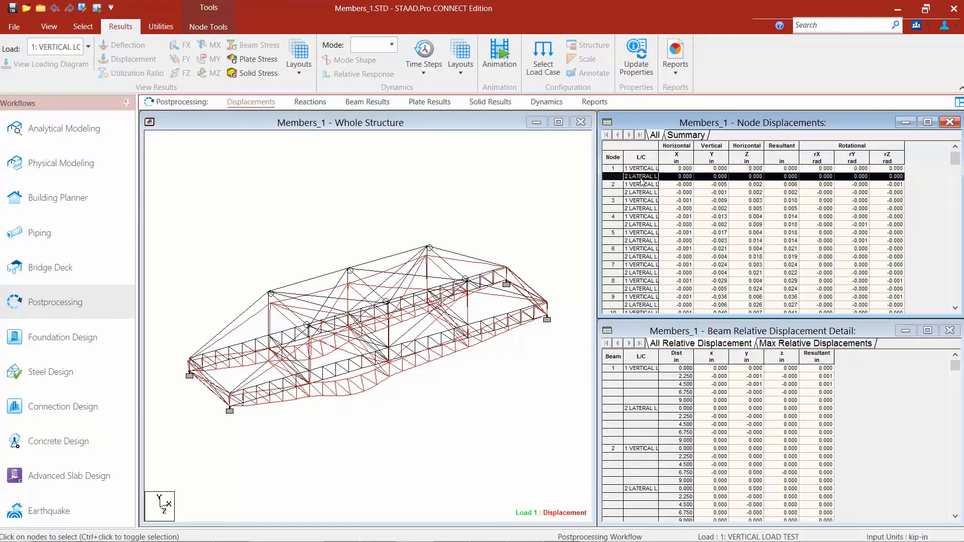
left_click(684, 135)
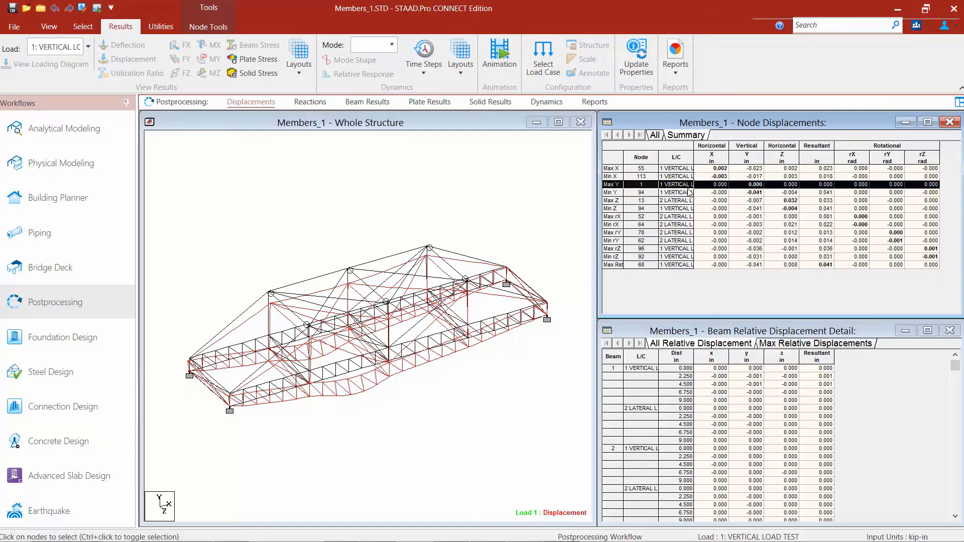
left_click(611, 169)
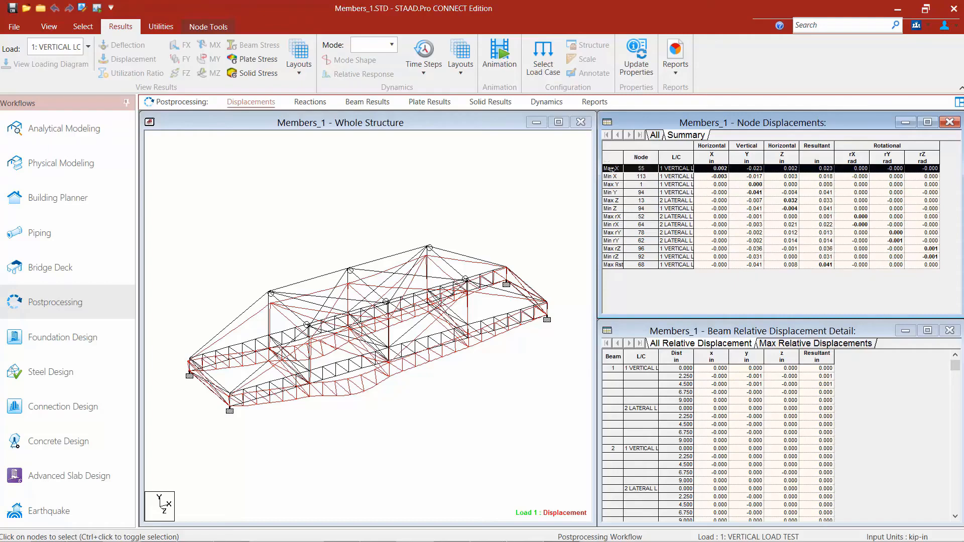
left_click(610, 176)
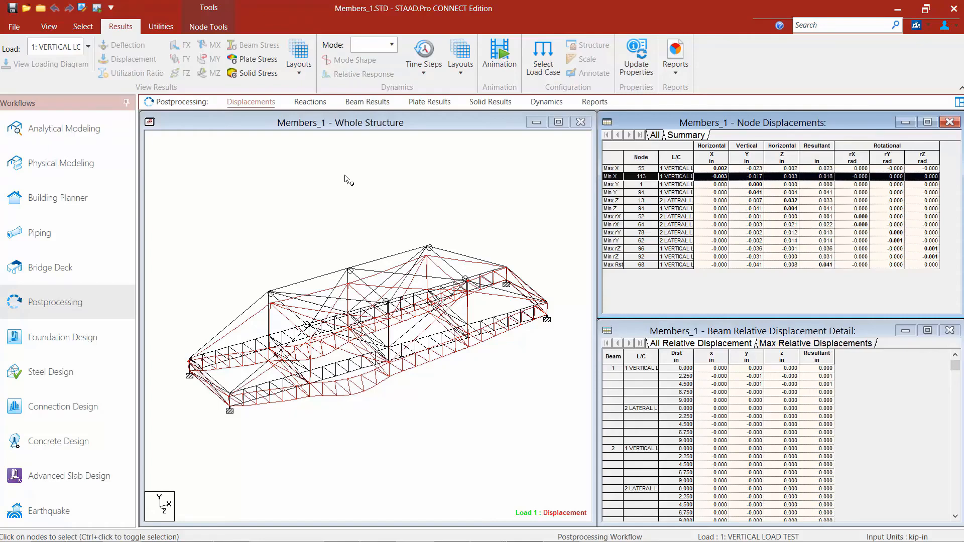
Display the beam Utilization results layout and bring the Design Results table into focus.
left_click(300, 65)
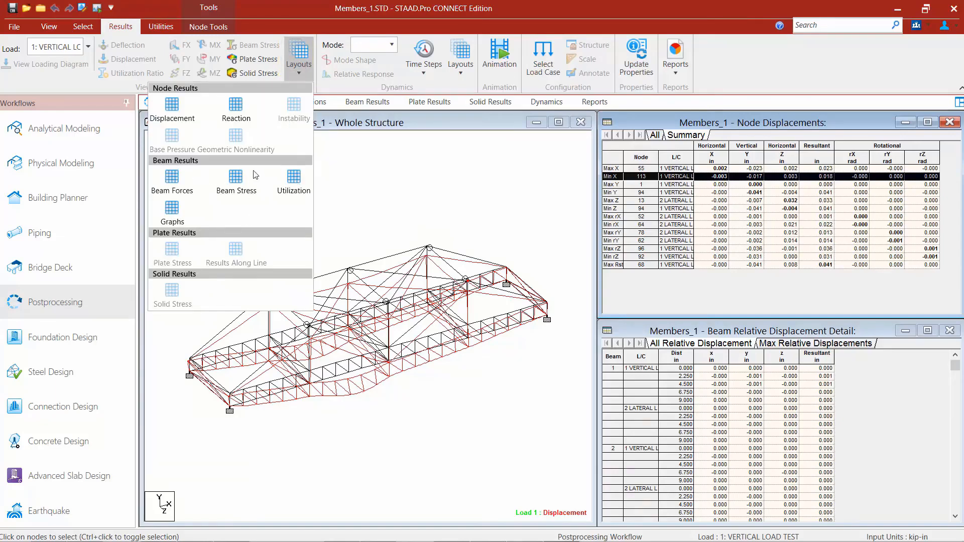
left_click(291, 181)
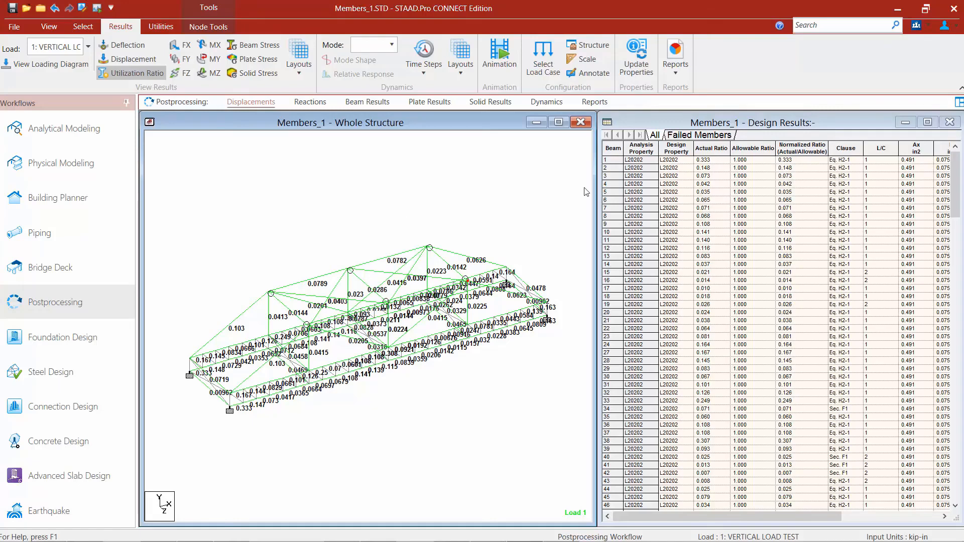
left_click(786, 128)
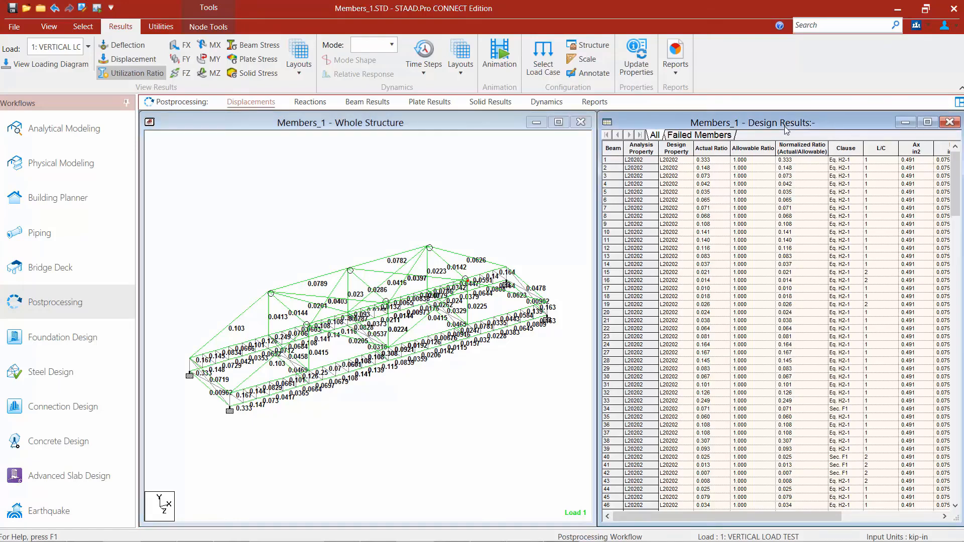
Examine the design results of beams 1 and 2, and check the list of failed members.
left_click(615, 159)
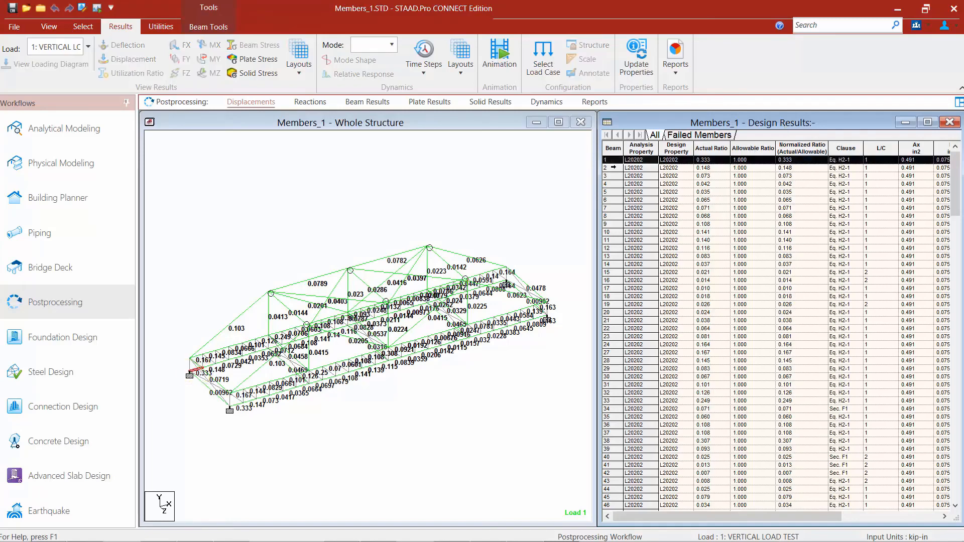
left_click(612, 167)
left_click(608, 160)
left_click(682, 135)
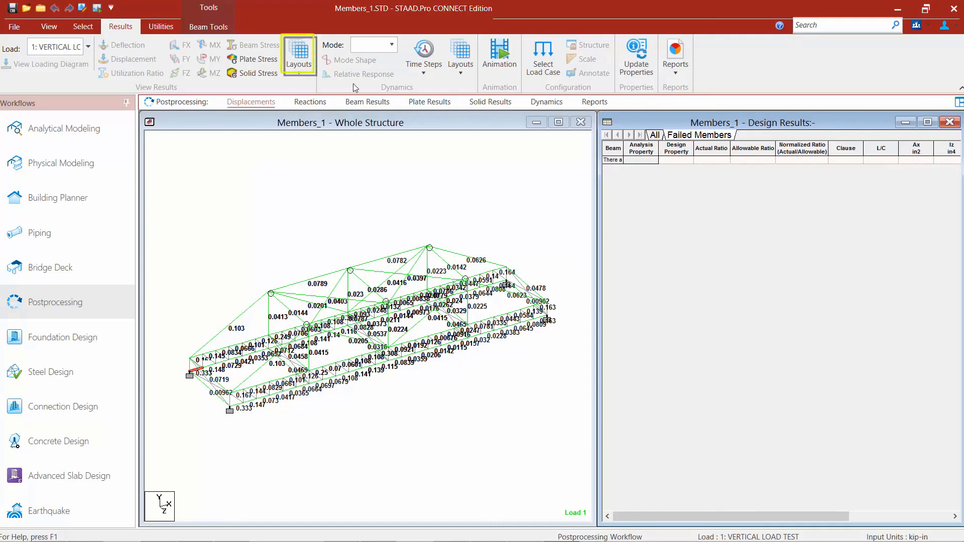
Display the Beam Forces layout, add the FY shear diagram to the structure, and review the Beam End Forces and Beam Force Detail tables.
left_click(299, 55)
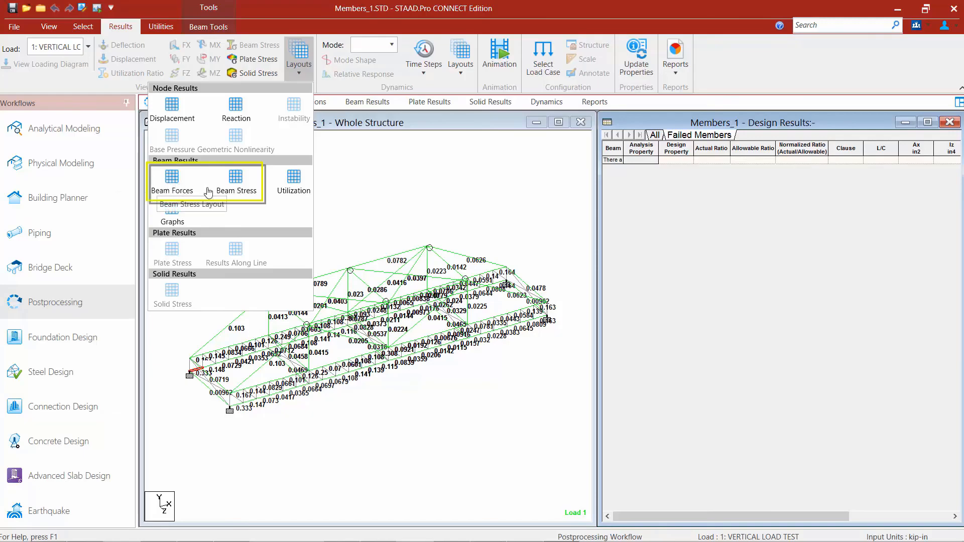
left_click(171, 178)
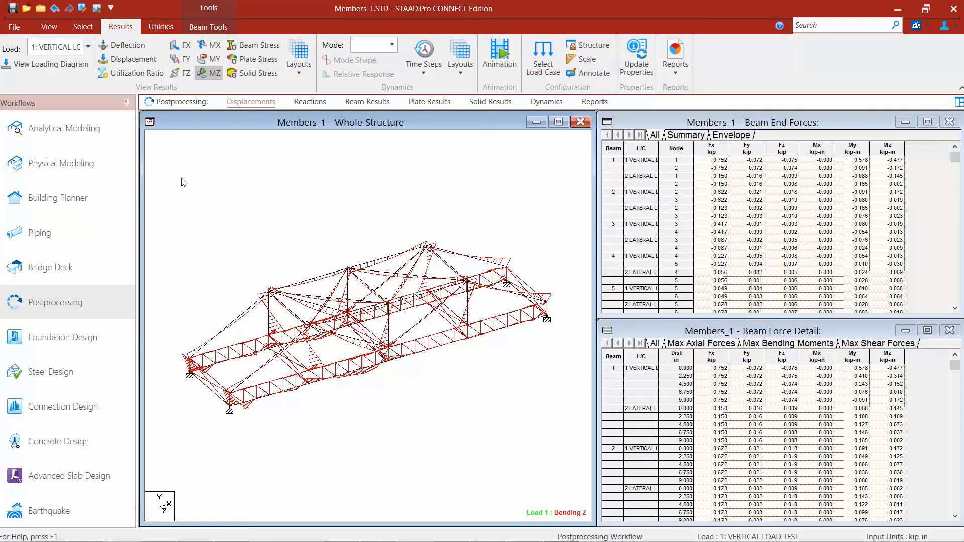
left_click(183, 61)
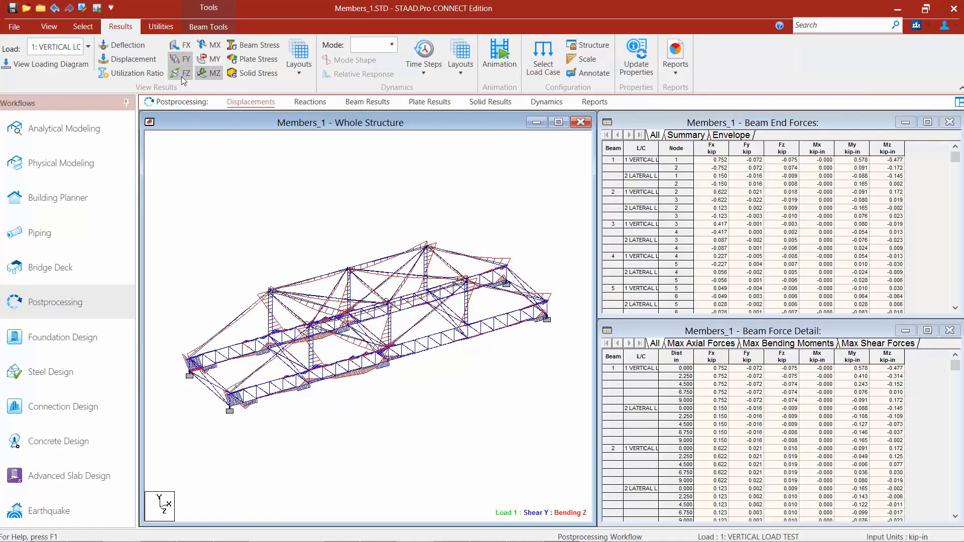
left_click(721, 123)
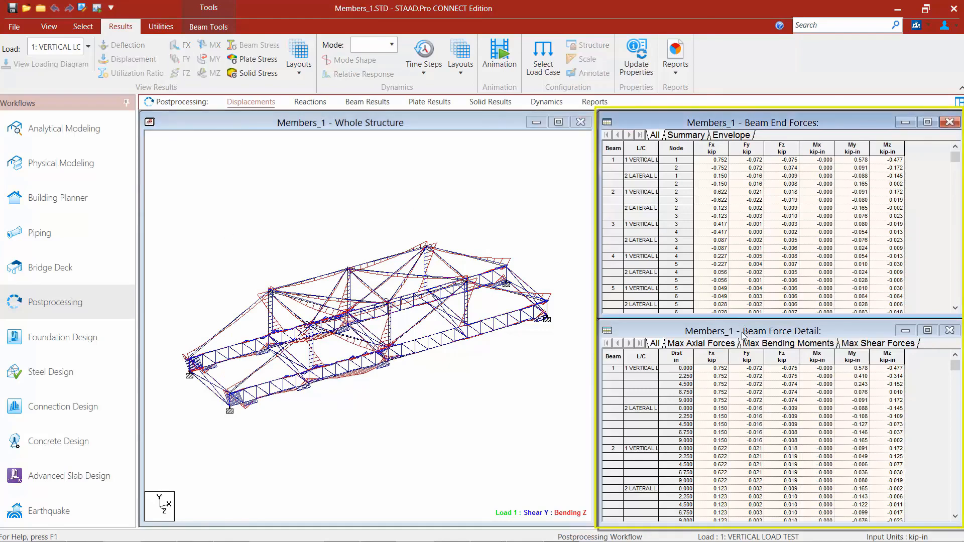
left_click(744, 336)
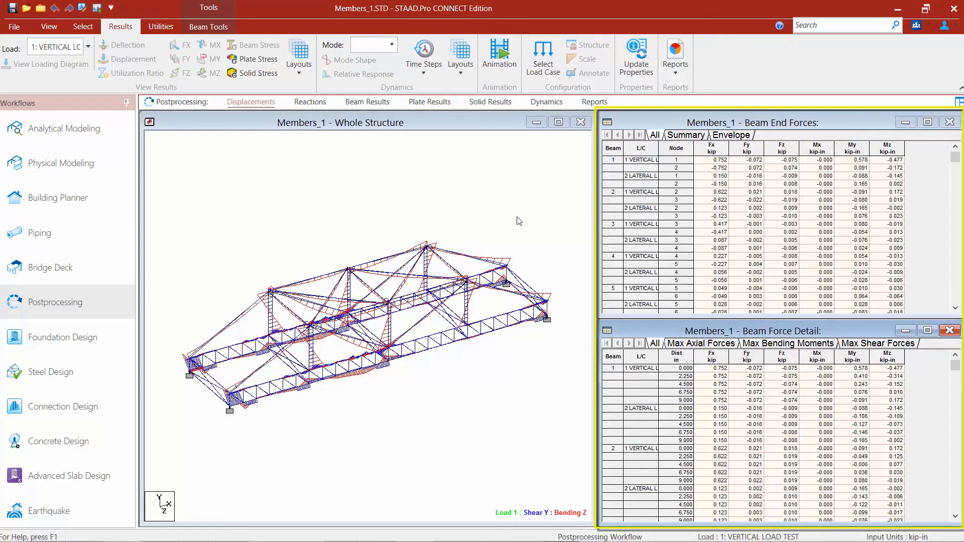